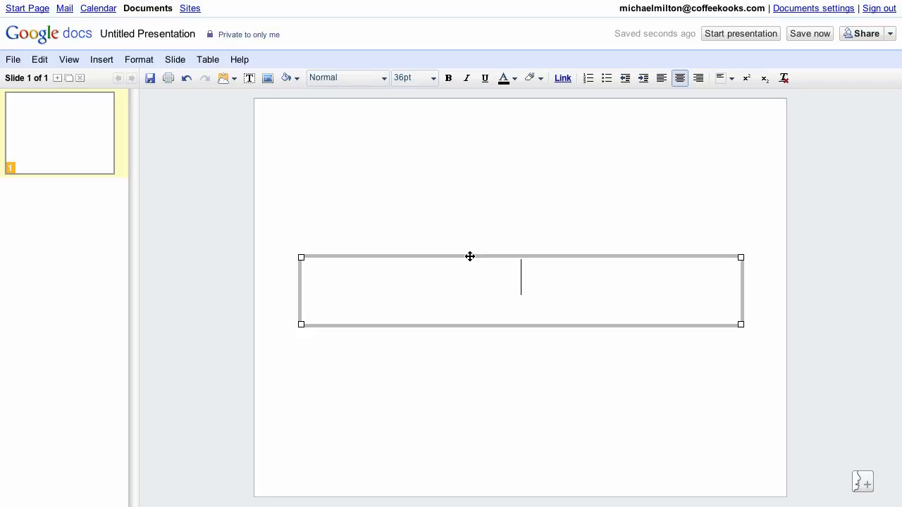
Enter the title text "Bet you're excited about drinking some Kenya AAA" on the first slide
type("Bet'")
key("BackSpace")
type("you're ex")
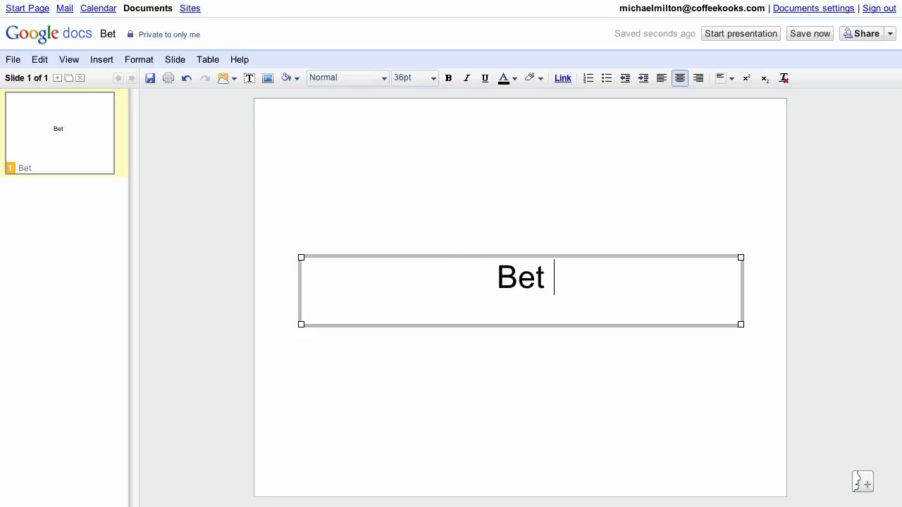
type("cit")
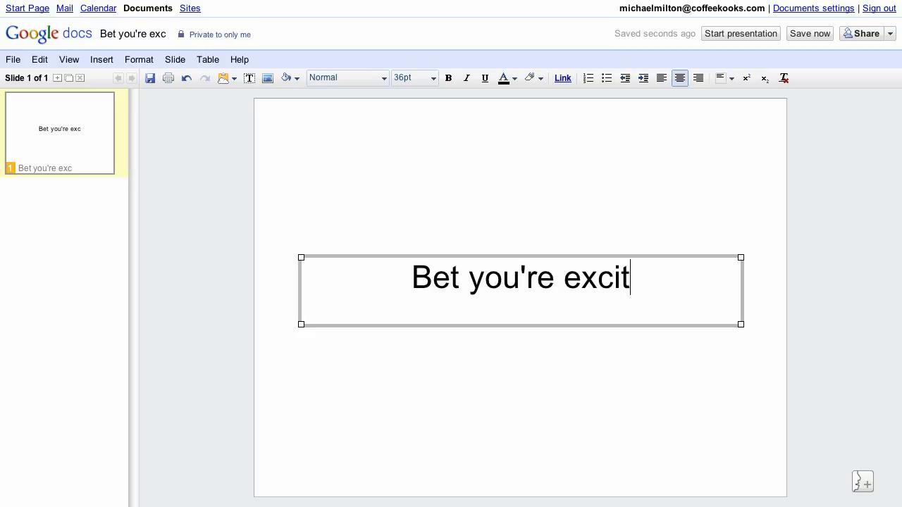
type("ed about drinking some")
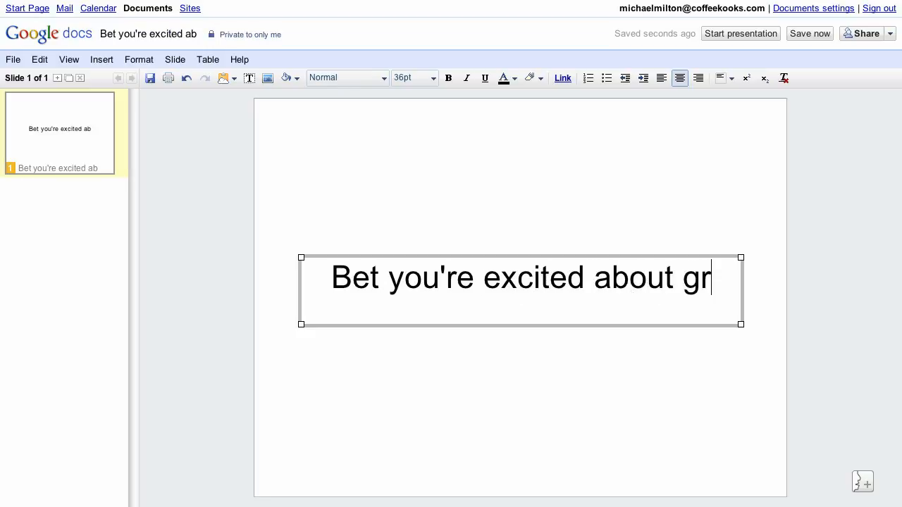
type(" Kenya AAA")
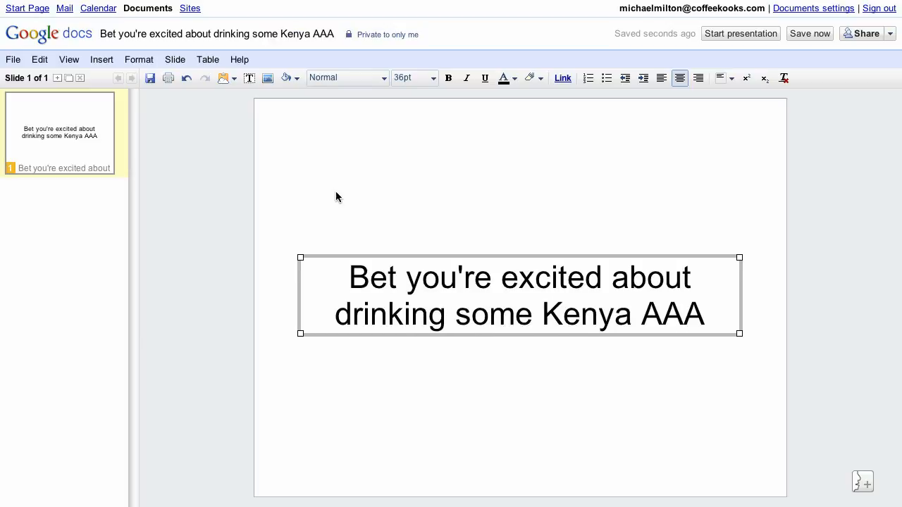
left_click(356, 184)
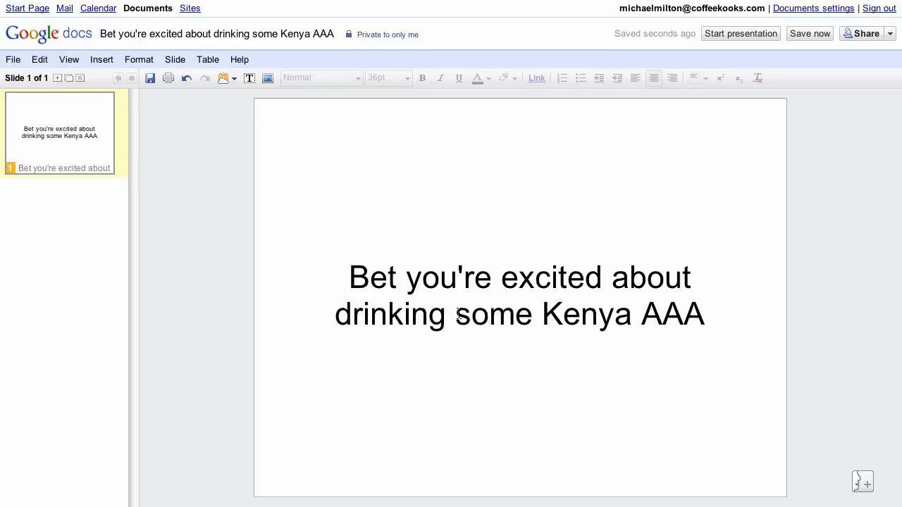
left_click(374, 276)
left_click(338, 229)
Insert the image 11168.JPG from the kenya aaa presentation folder in Google Apps course onto the first slide
left_click(101, 61)
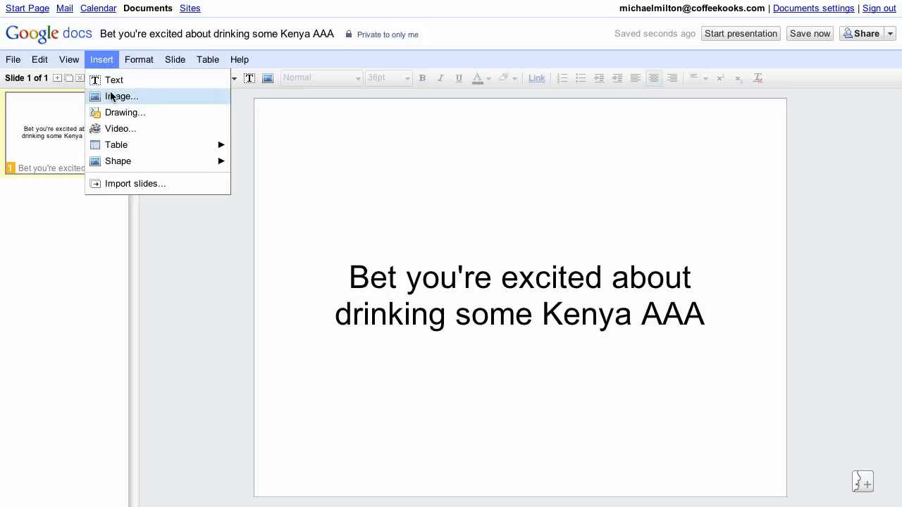
left_click(157, 100)
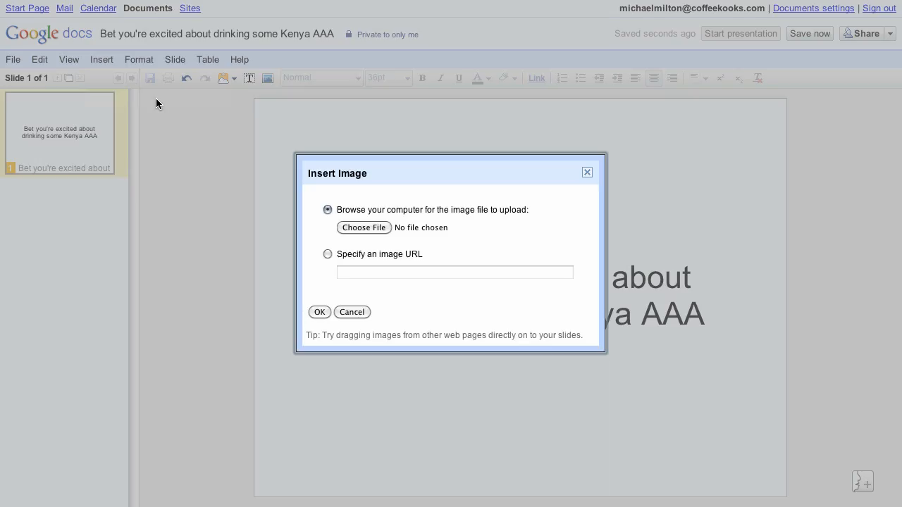
left_click(364, 227)
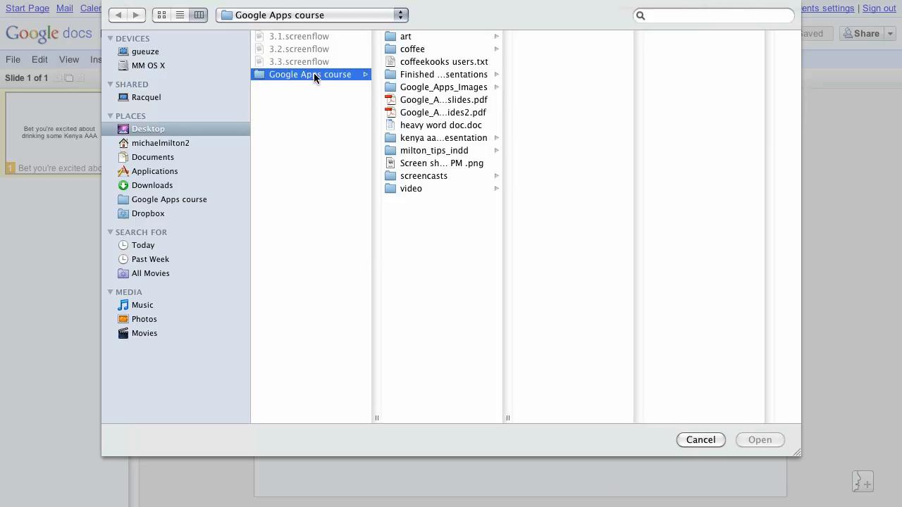
left_click(433, 139)
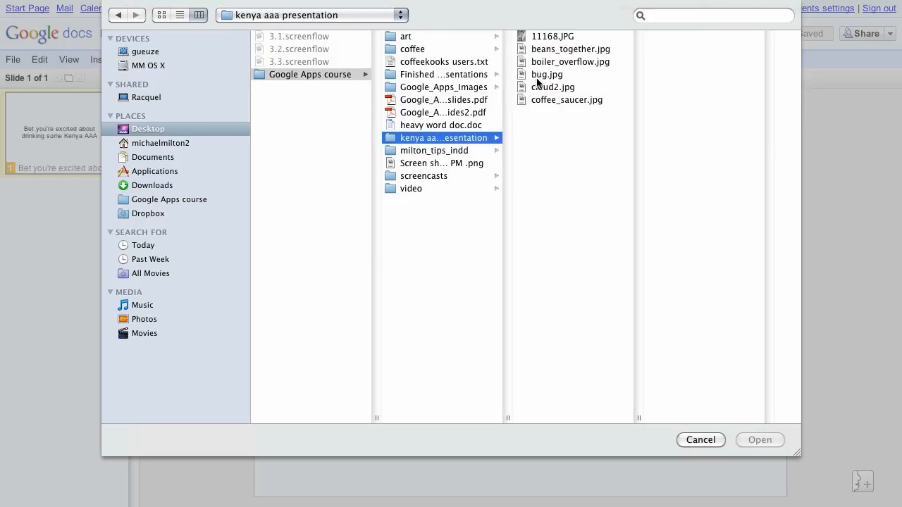
left_click(551, 37)
key("Return")
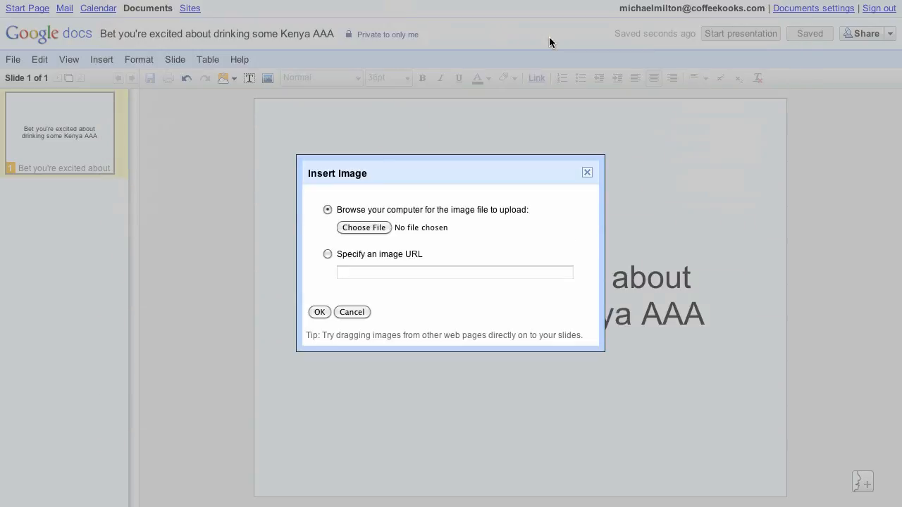
left_click(319, 312)
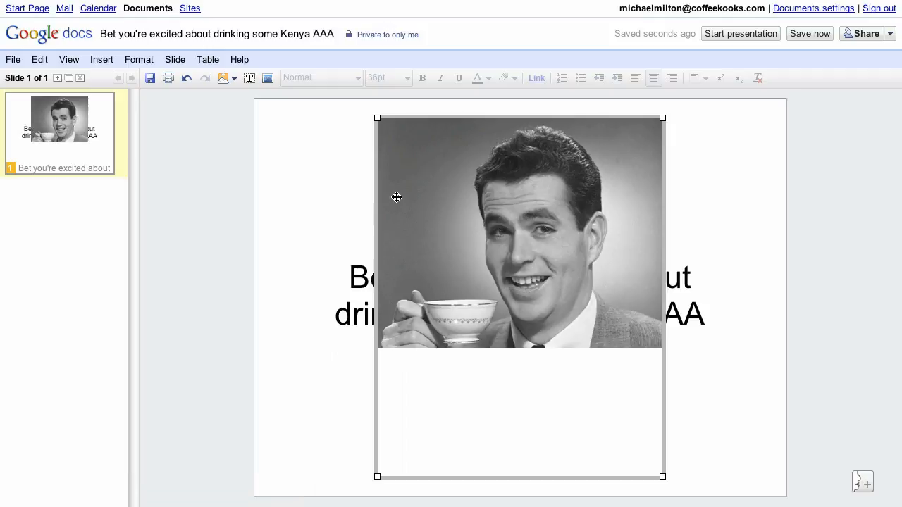
Move the photo to the right side of the slide and shrink it while keeping its proportions
left_click_drag(589, 250, 680, 243)
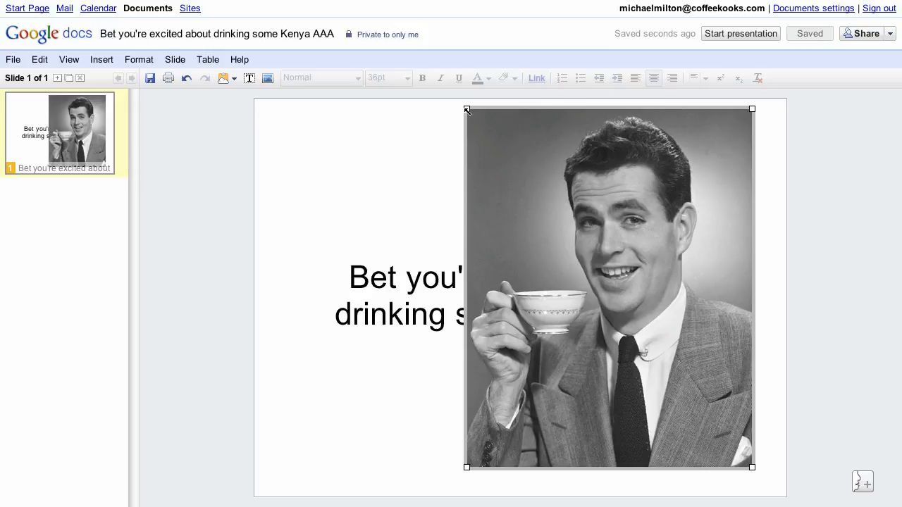
left_click_drag(467, 110, 582, 155)
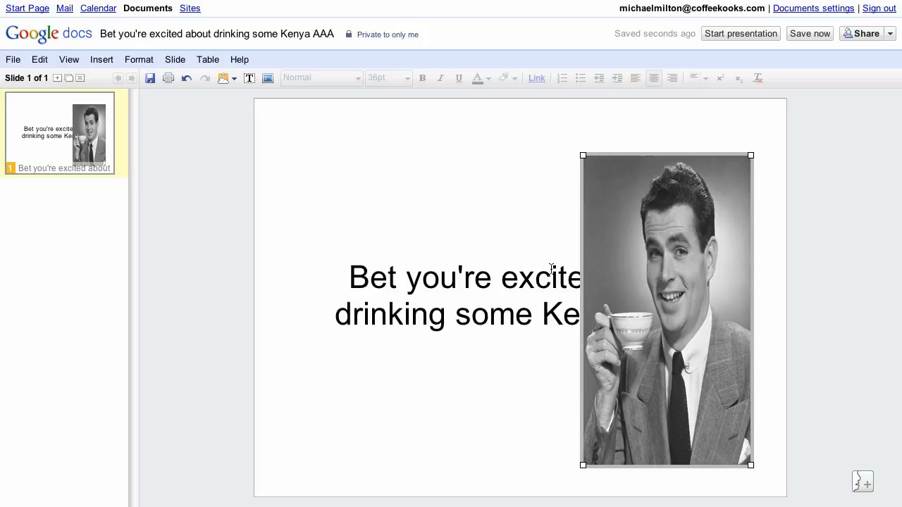
key("ctrl+z")
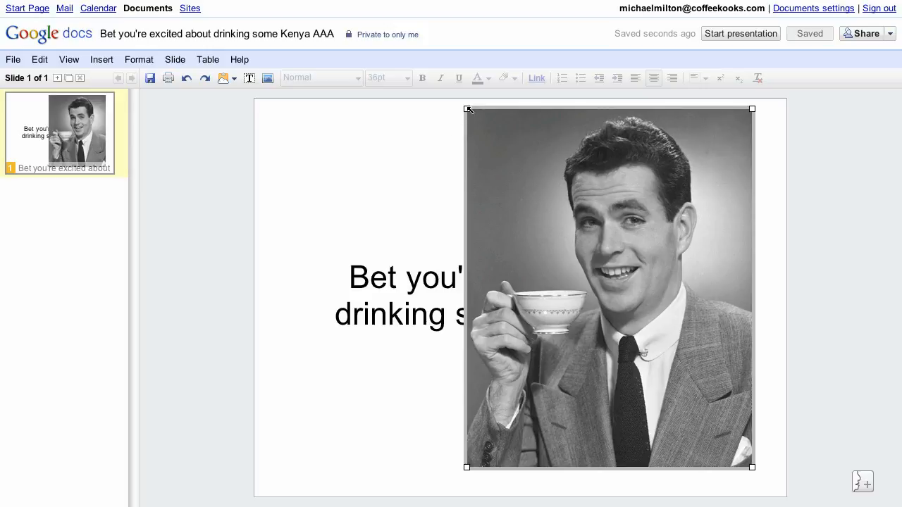
left_click_drag(467, 110, 534, 143)
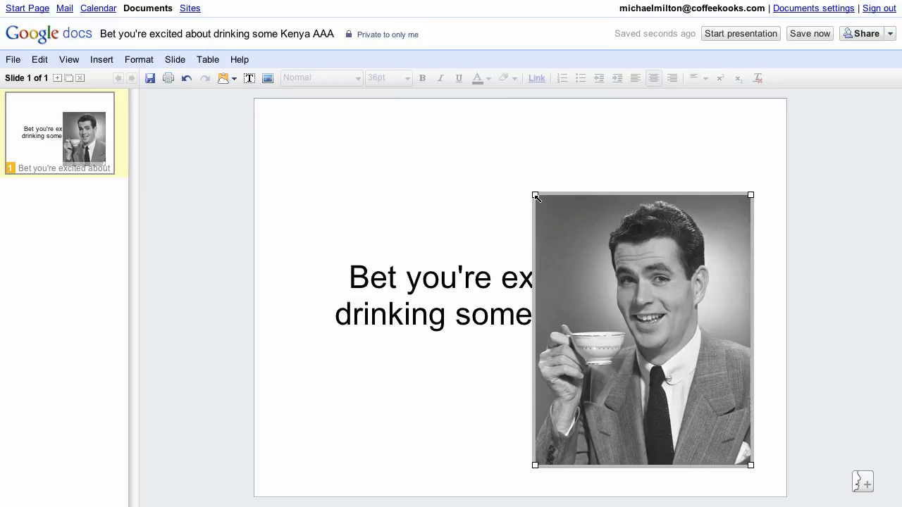
key("ctrl+z")
key("ctrl+y")
left_click_drag(550, 193, 562, 170)
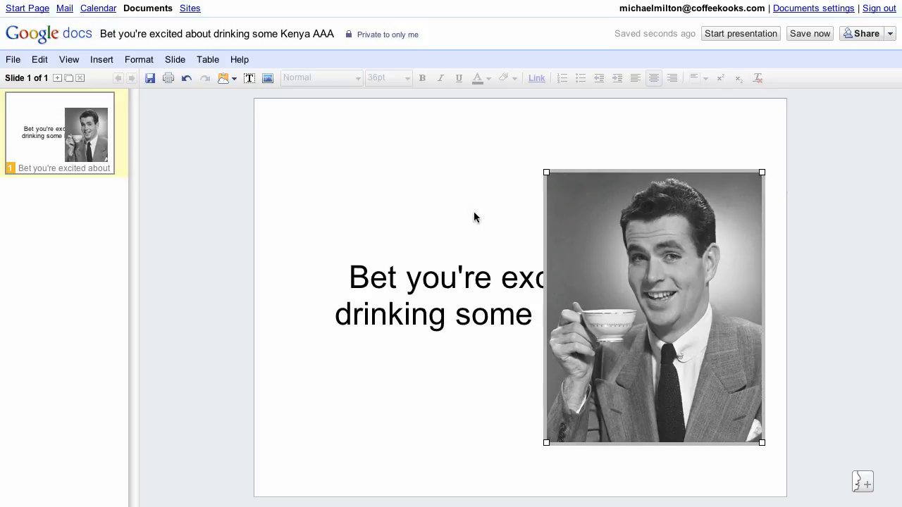
Reposition and narrow the title text box so it fits as a column on the slide's left half beside the photo
left_click(434, 284)
left_click_drag(411, 256, 395, 205)
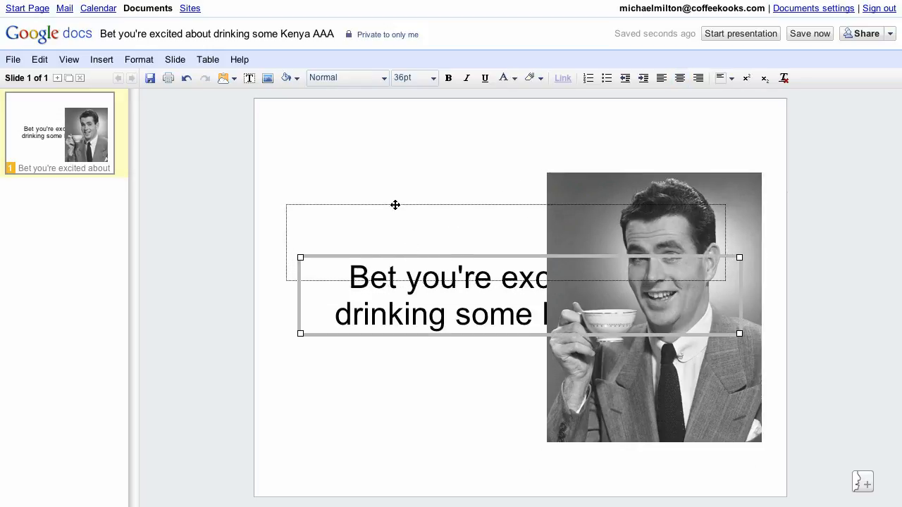
left_click_drag(724, 279, 525, 405)
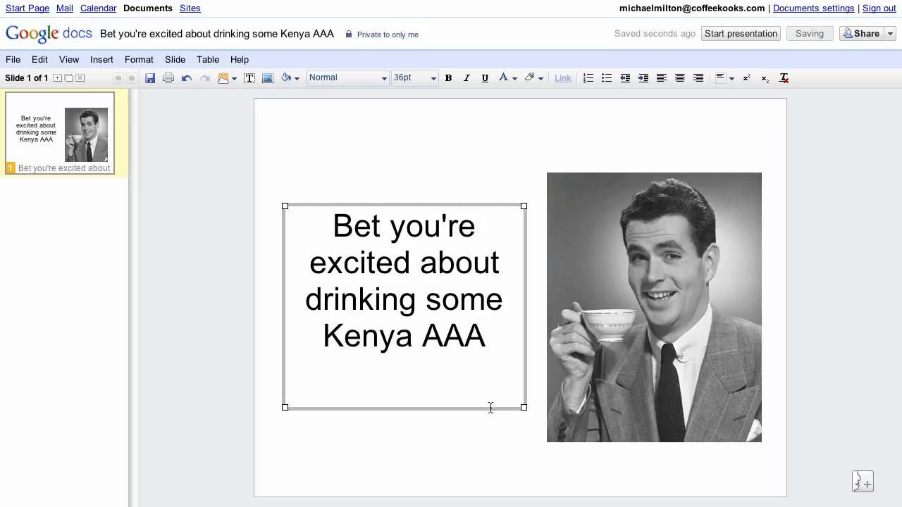
left_click_drag(490, 408, 489, 427)
left_click(383, 165)
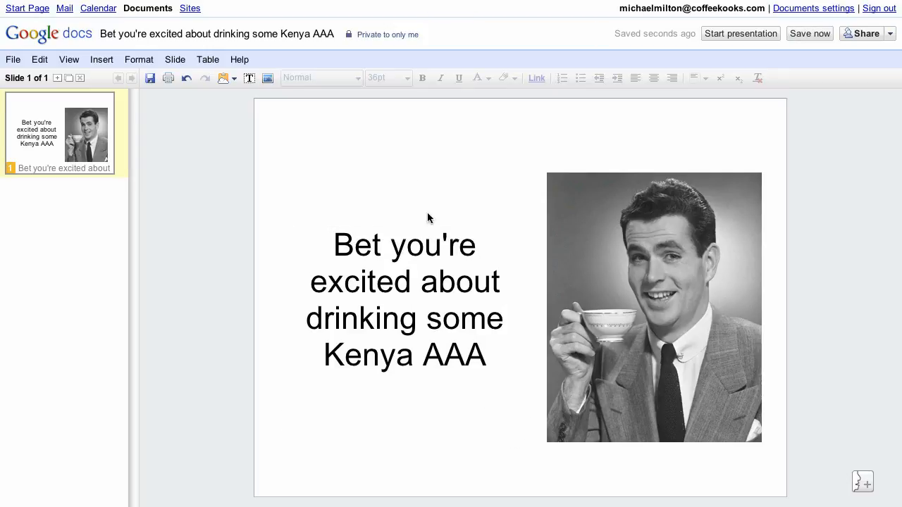
Add a second slide to the presentation using the Title layout
left_click(57, 80)
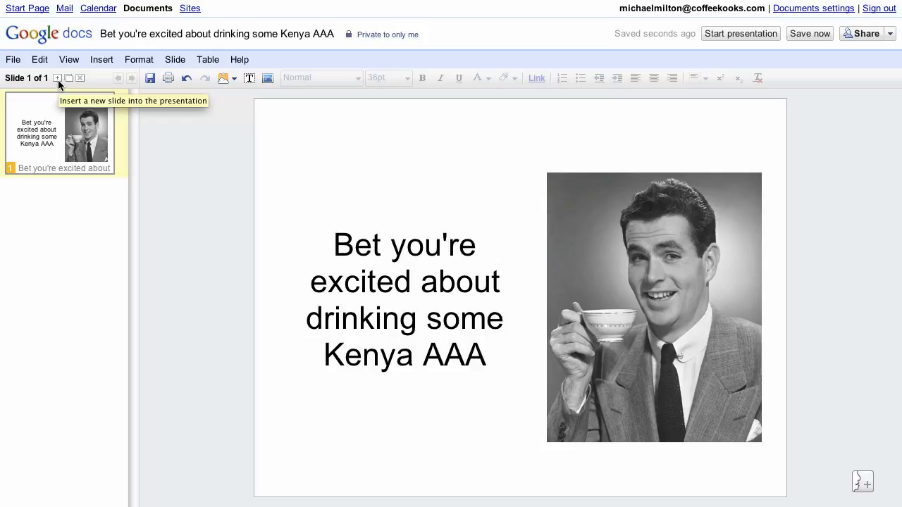
left_click(57, 79)
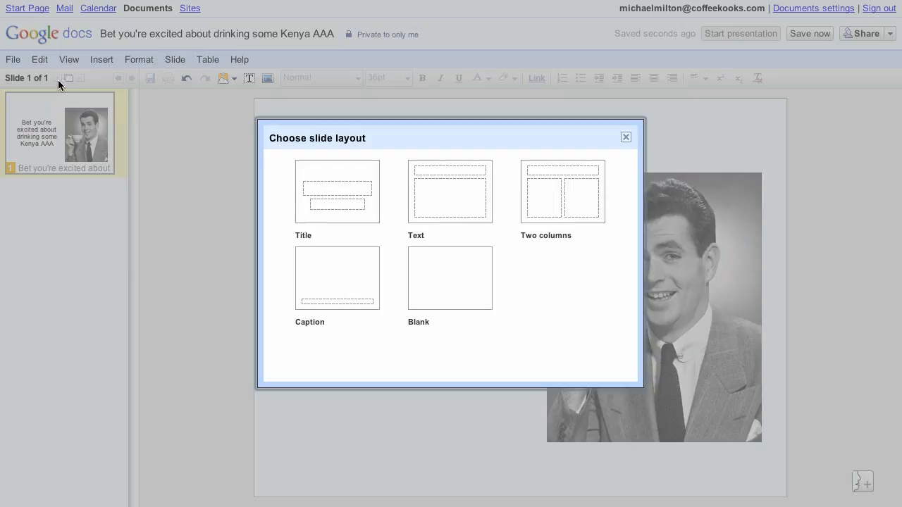
left_click(325, 203)
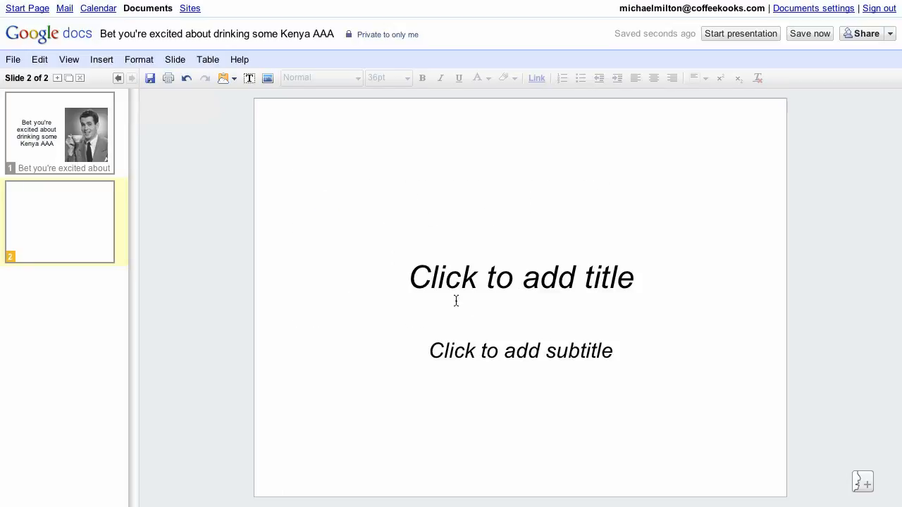
Delete the subtitle placeholder from the second slide
left_click(477, 293)
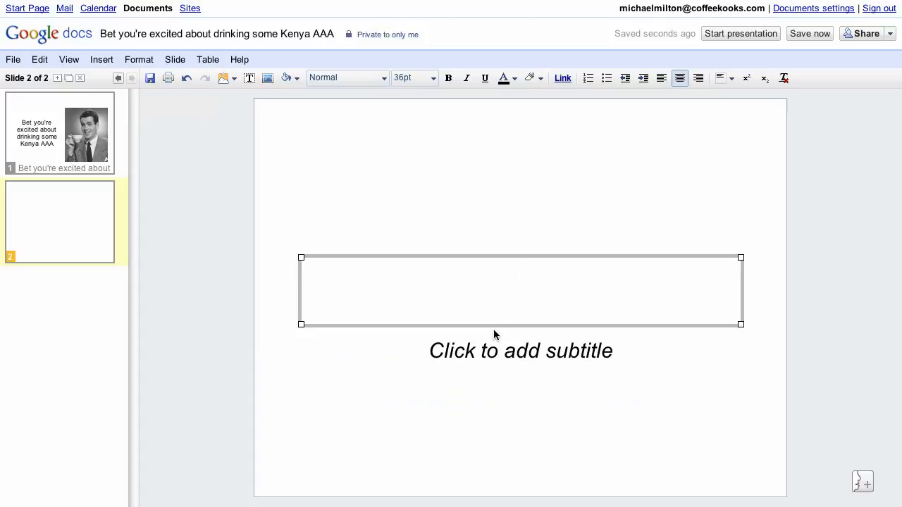
left_click(493, 355)
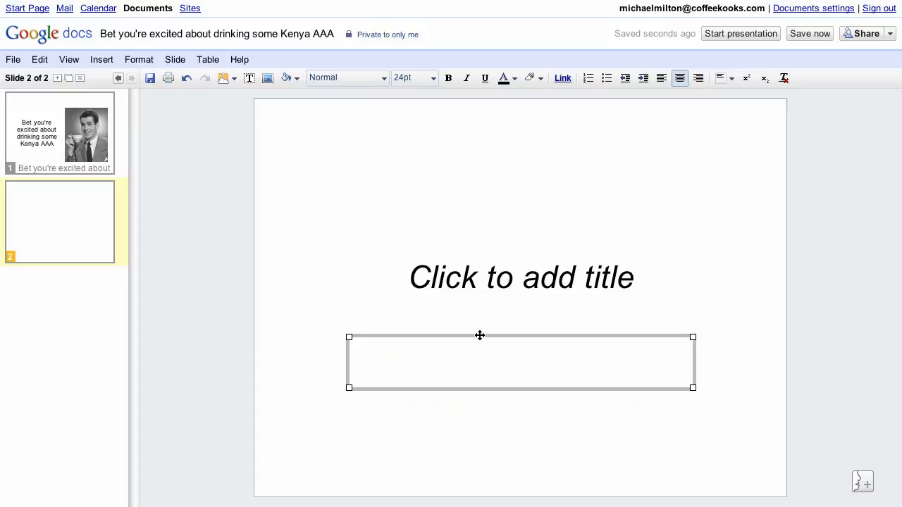
left_click(480, 336)
key("Delete")
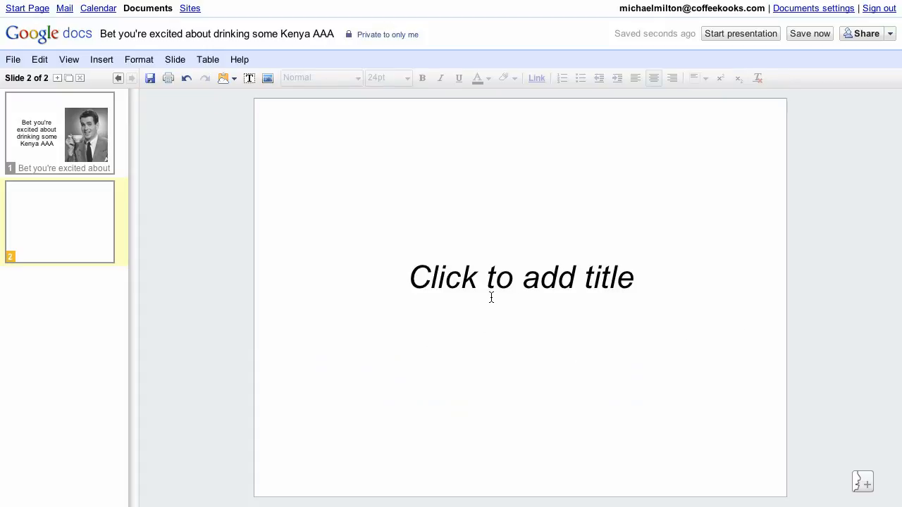
Move the title placeholder to the second slide's left half and reshape it into a tall, narrow box
left_click(489, 296)
left_click_drag(483, 256, 453, 202)
left_click_drag(708, 269, 491, 457)
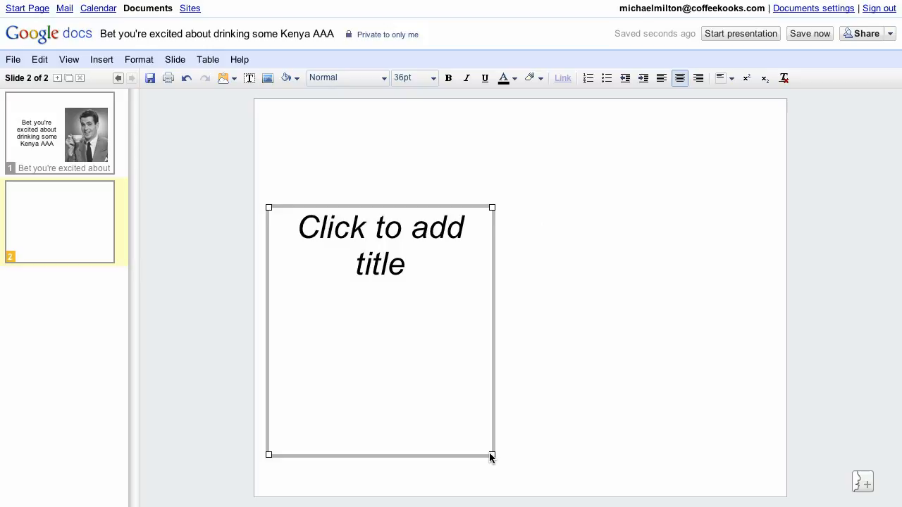
Enter "The coffee is organic, so expect to see a few of these." as the second slide's title
left_click(452, 422)
type("The coffee is organi")
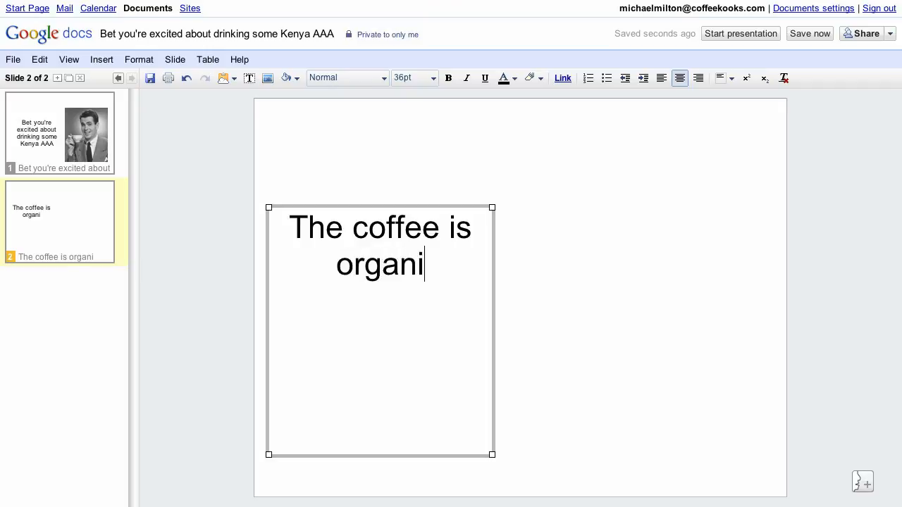
type("c, so ex")
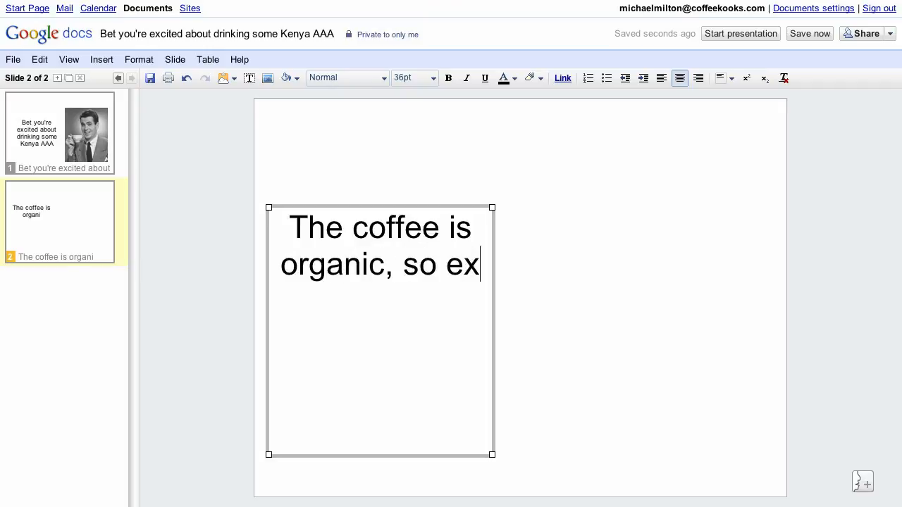
type("pect to ")
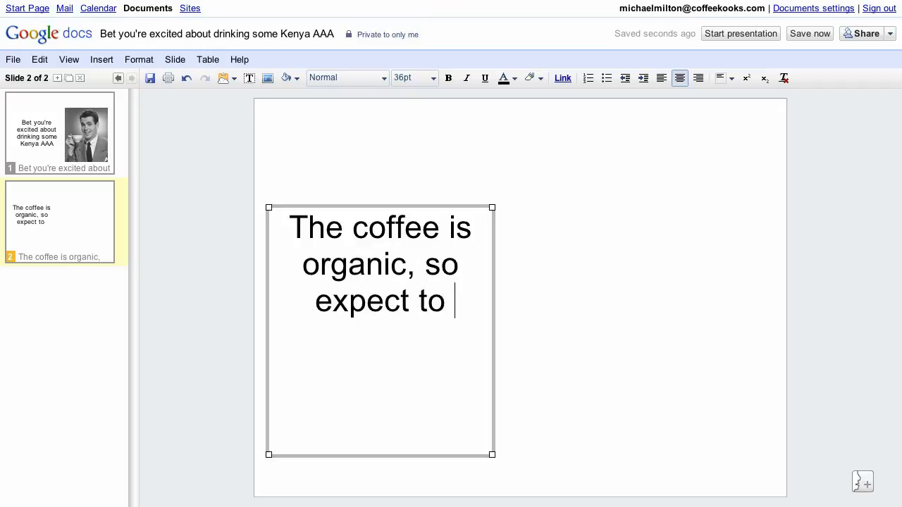
type("see a few of these.")
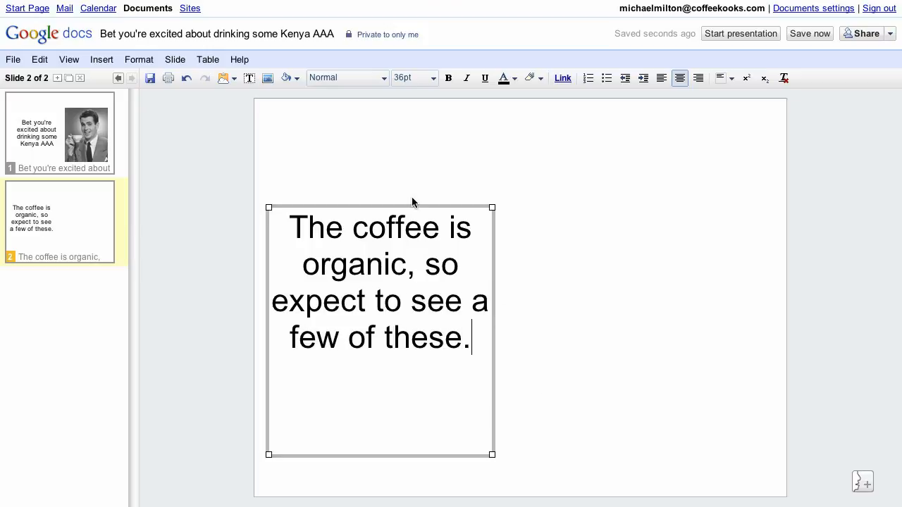
left_click(392, 177)
Try to insert bug.jpg from the kenya aaa presentation folder into the second slide
left_click(105, 63)
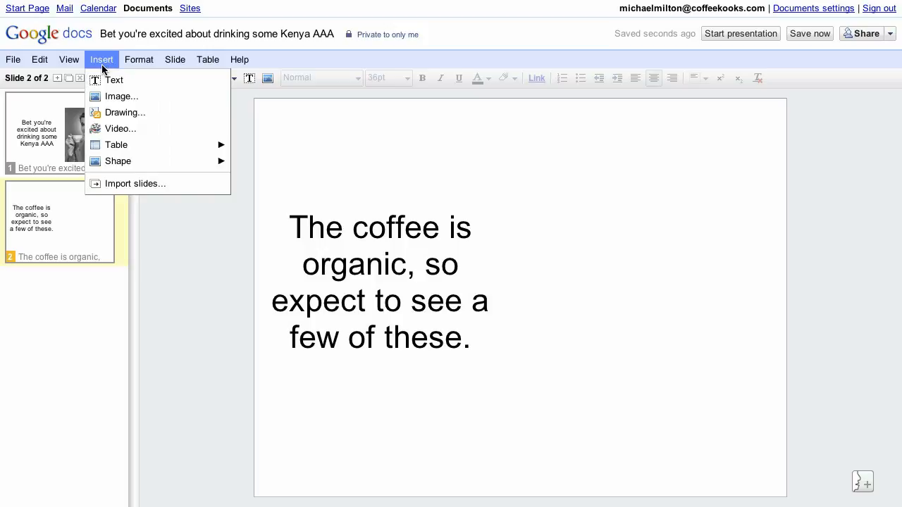
left_click(109, 97)
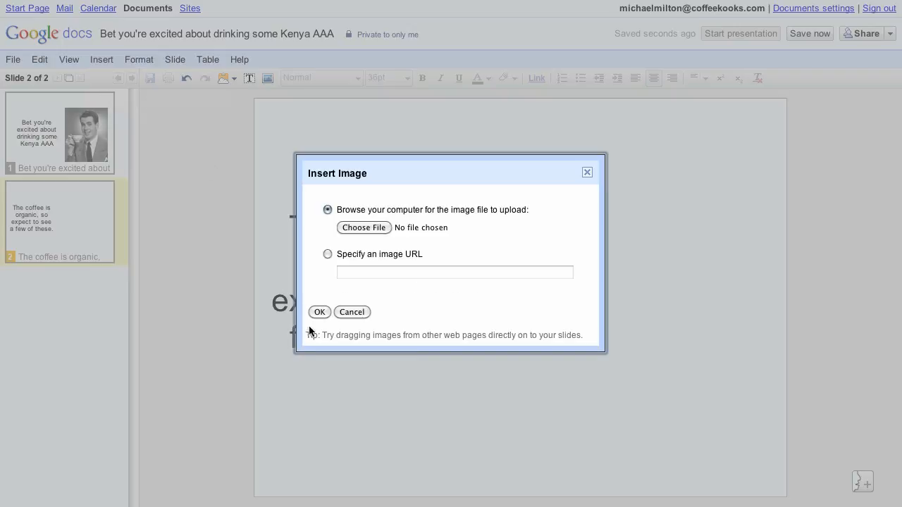
left_click(350, 233)
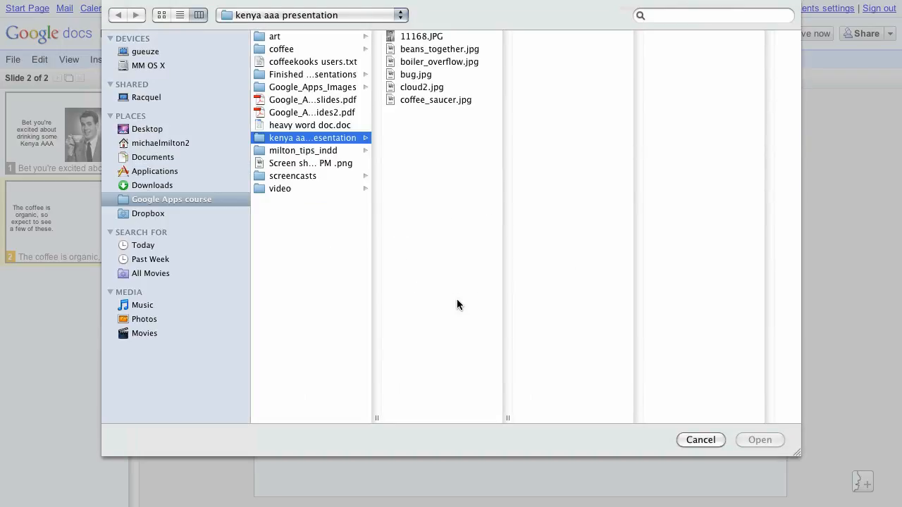
left_click(405, 75)
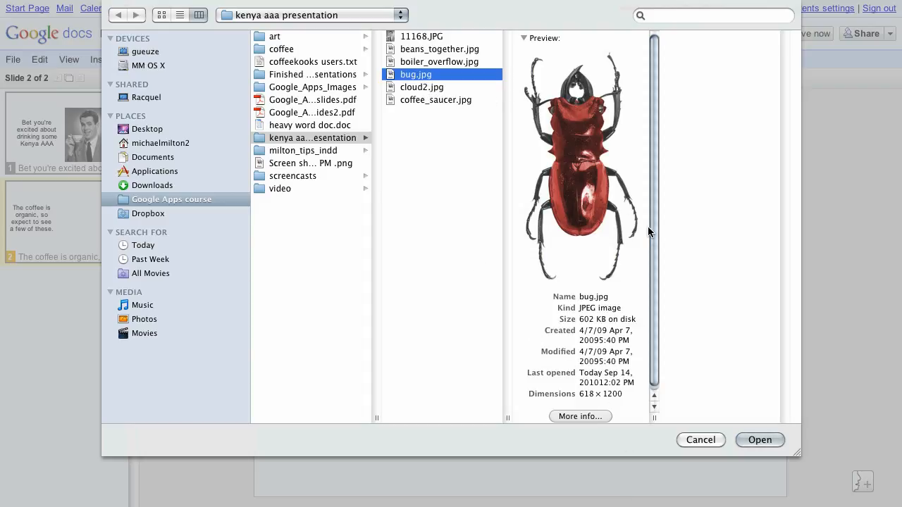
left_click(760, 439)
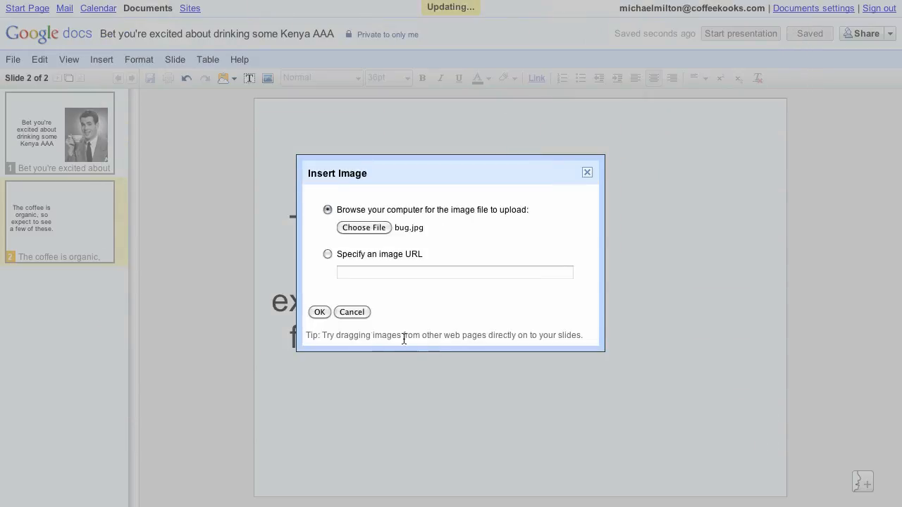
left_click(322, 312)
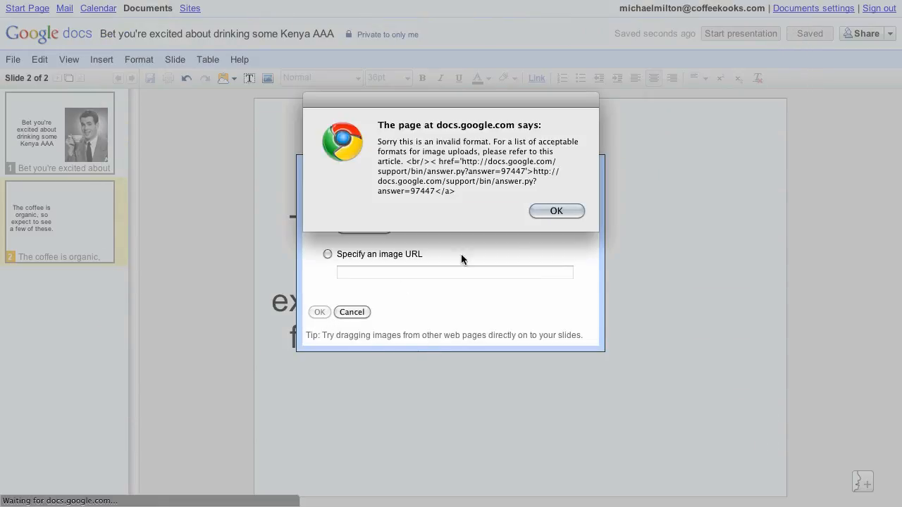
left_click(556, 211)
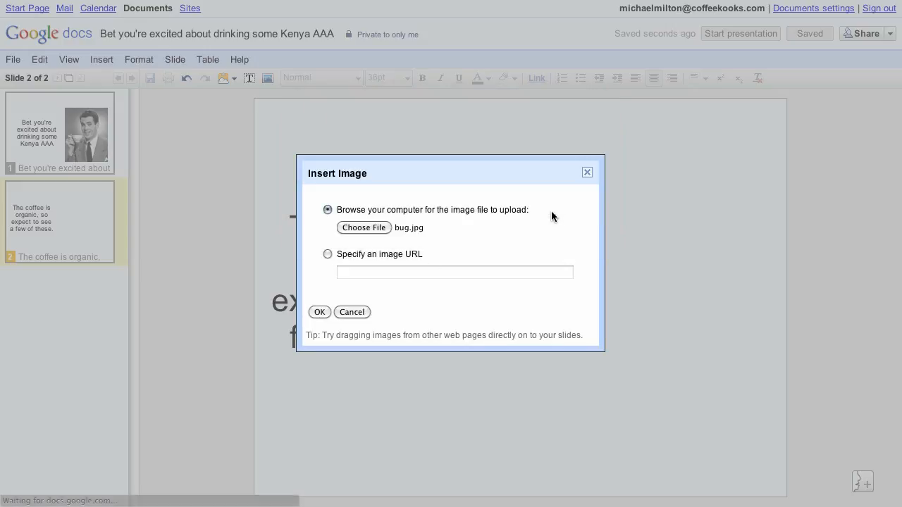
left_click(351, 313)
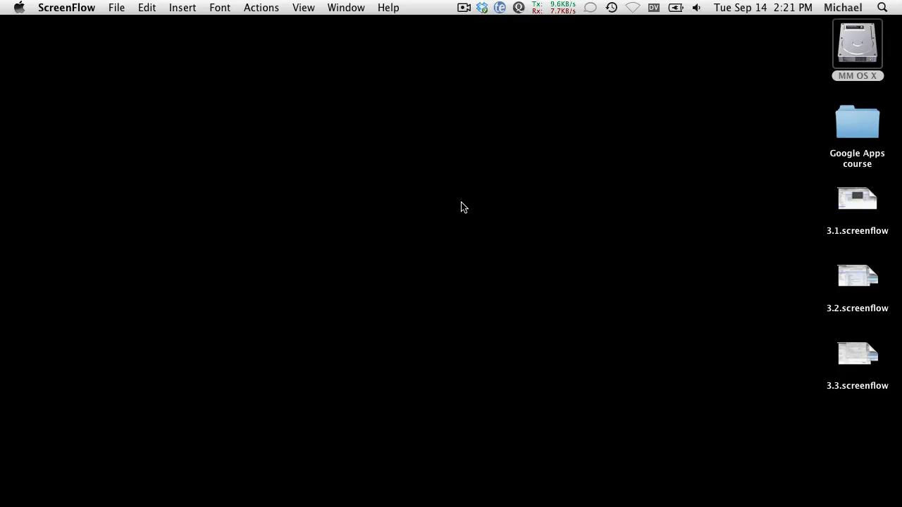
Switch to Finder and open the kenya aaa presentation folder inside the desktop's Google Apps course folder, moving the window fully into view
left_click(857, 126)
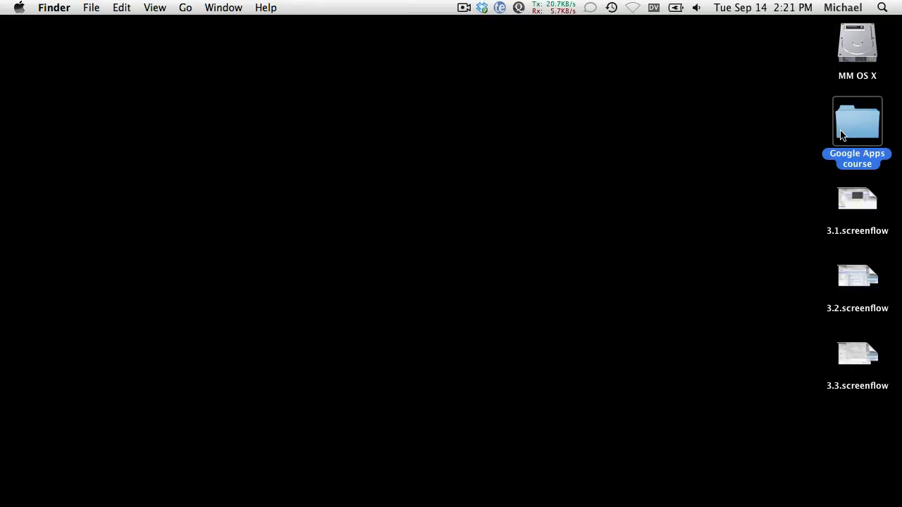
double_click(840, 134)
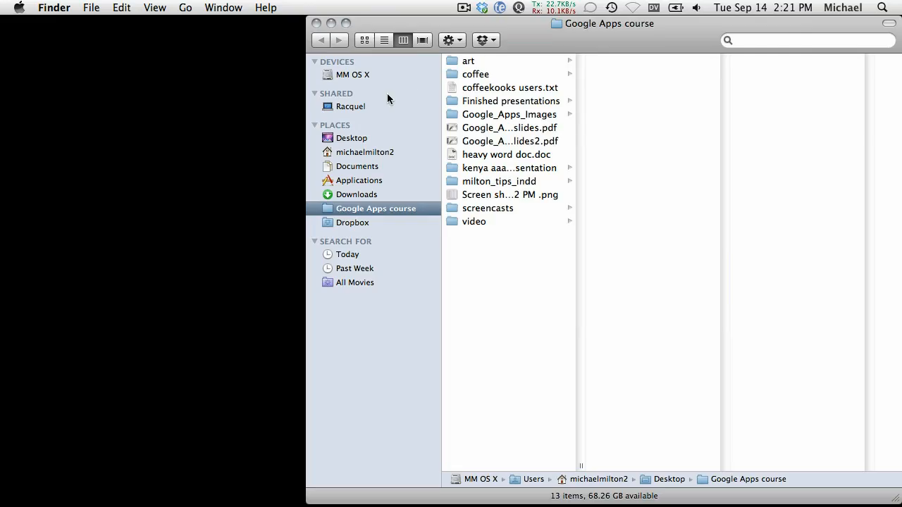
left_click(488, 171)
left_click_drag(554, 52, 296, 57)
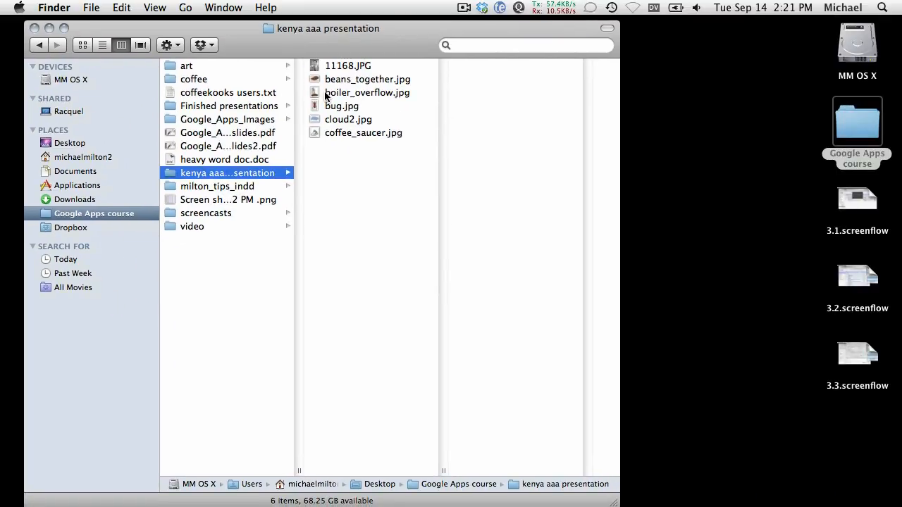
Open bug.jpg from the kenya aaa presentation folder in Adobe Photoshop CS3
left_click(331, 107)
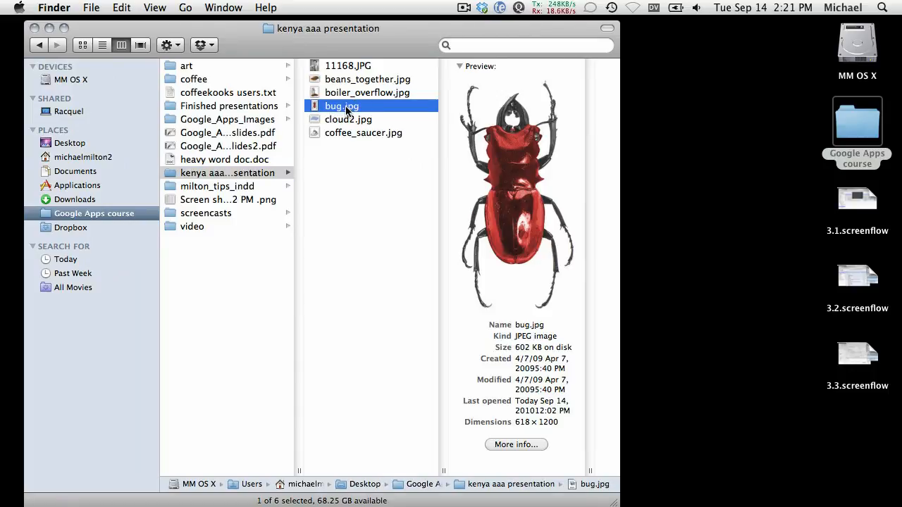
right_click(347, 109)
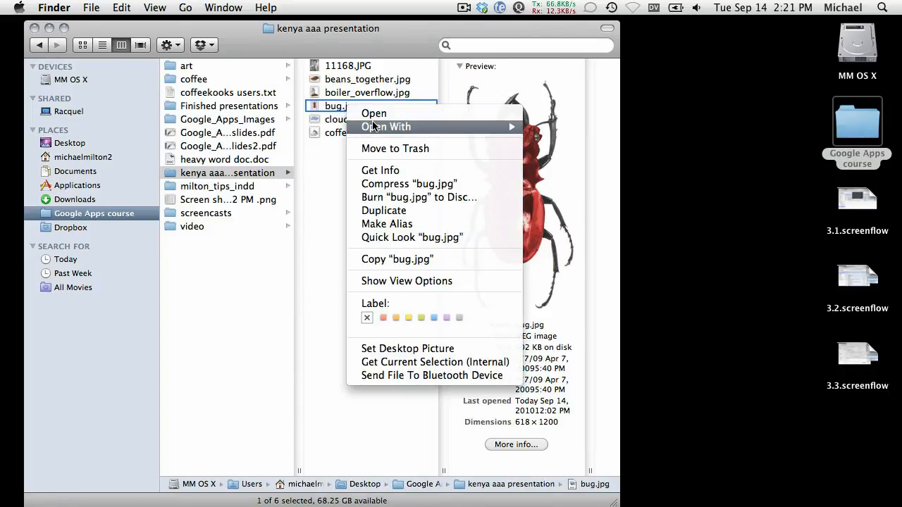
mouse_move(373, 126)
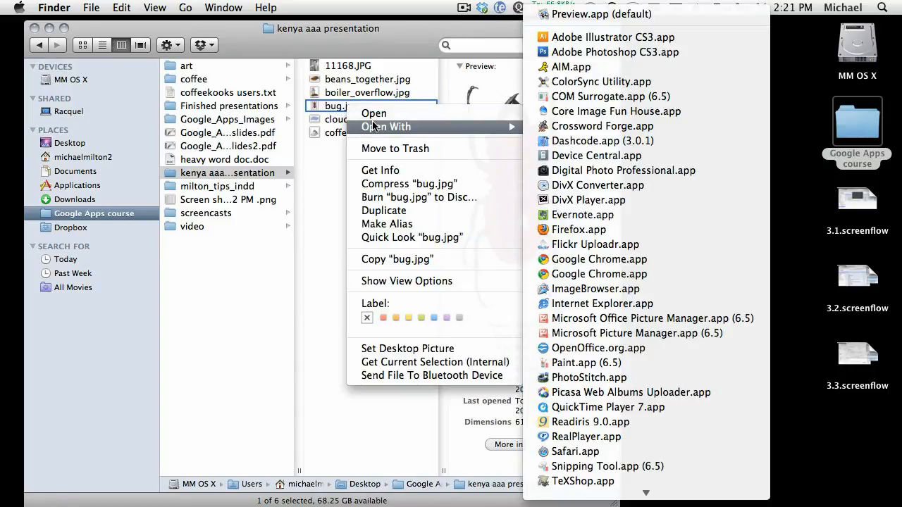
left_click(604, 49)
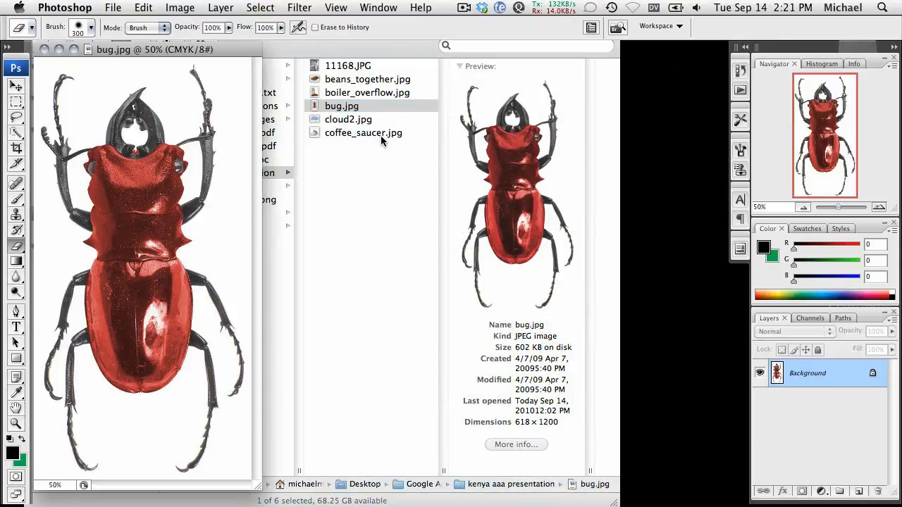
Clear the Finder window out of view and move the bug.jpg image window toward the middle of the workspace
left_click(377, 203)
key("super+w")
left_click(226, 95)
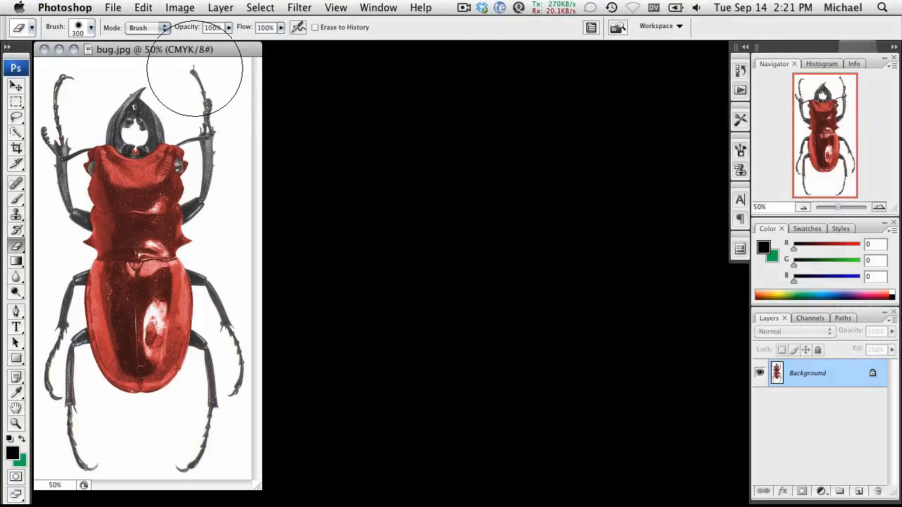
left_click_drag(185, 51, 373, 57)
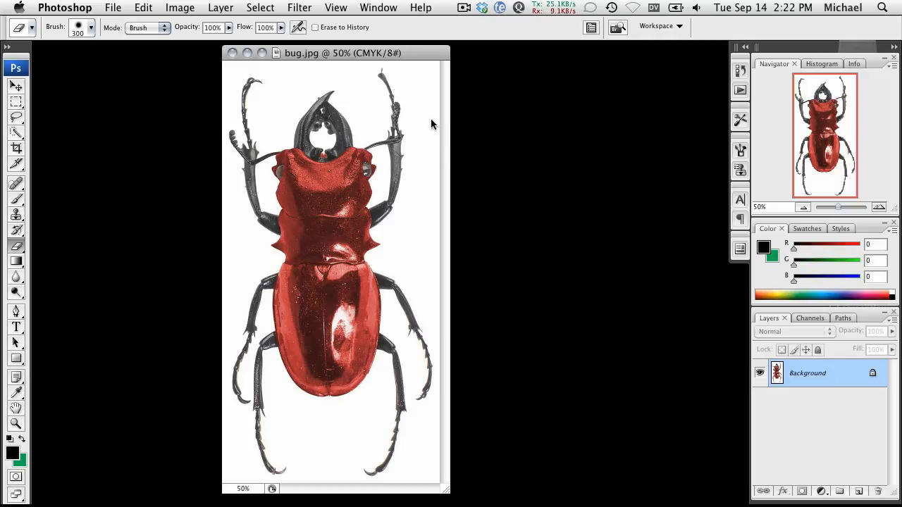
left_click_drag(377, 60, 375, 53)
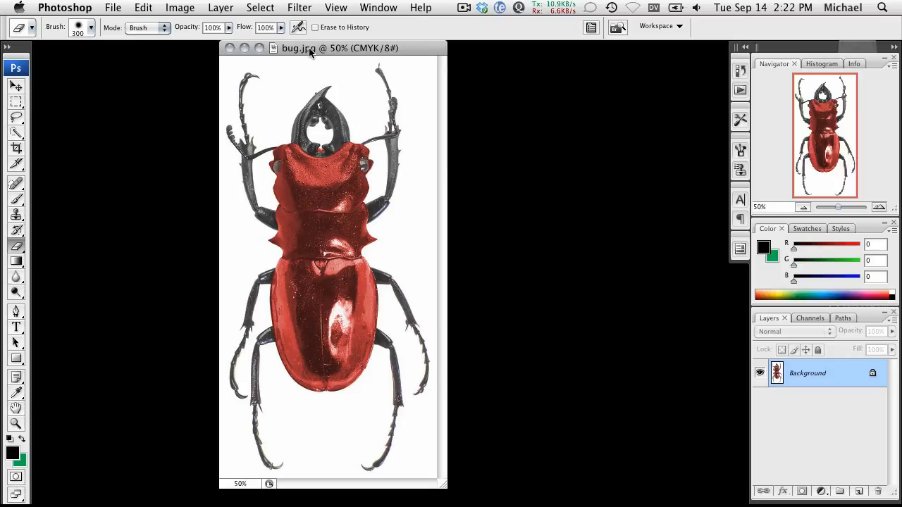
Save a web-optimized copy of the bug image to the Desktop as bugRGB.jpg
left_click(121, 9)
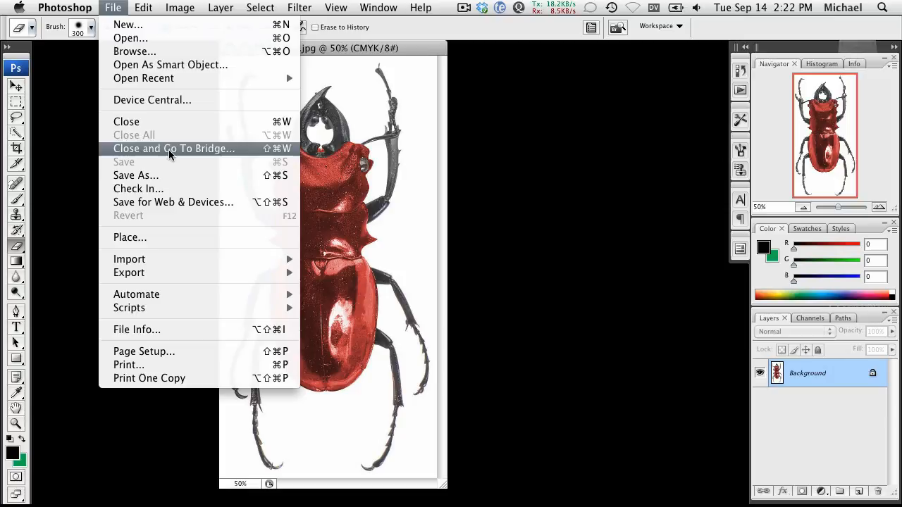
left_click(172, 203)
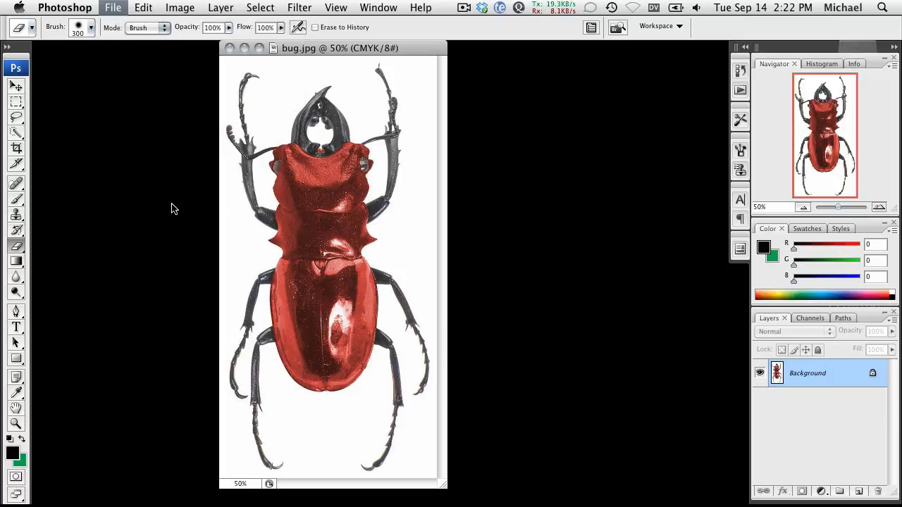
left_click(807, 66)
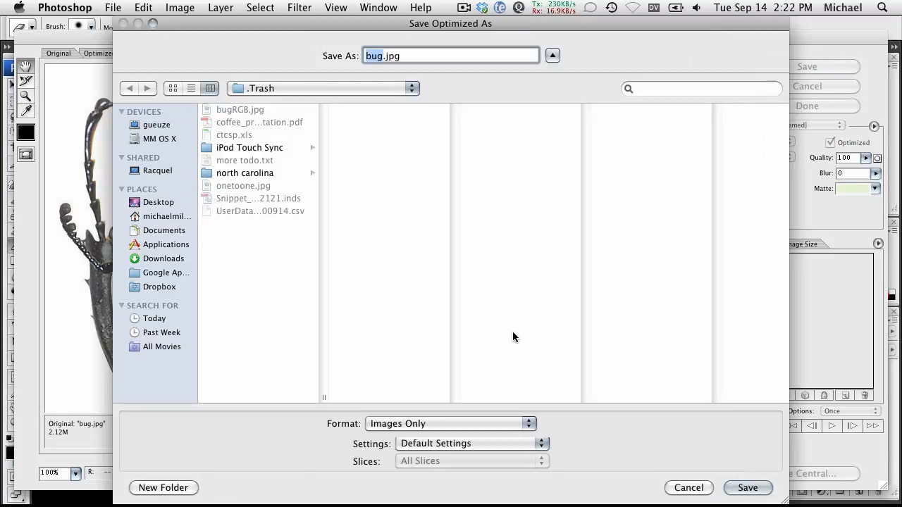
left_click(171, 208)
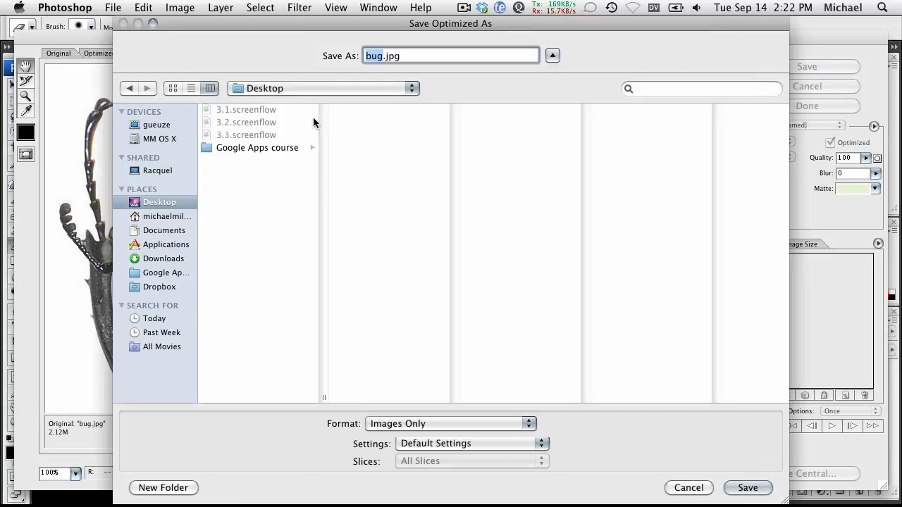
key("Right")
type("RGB")
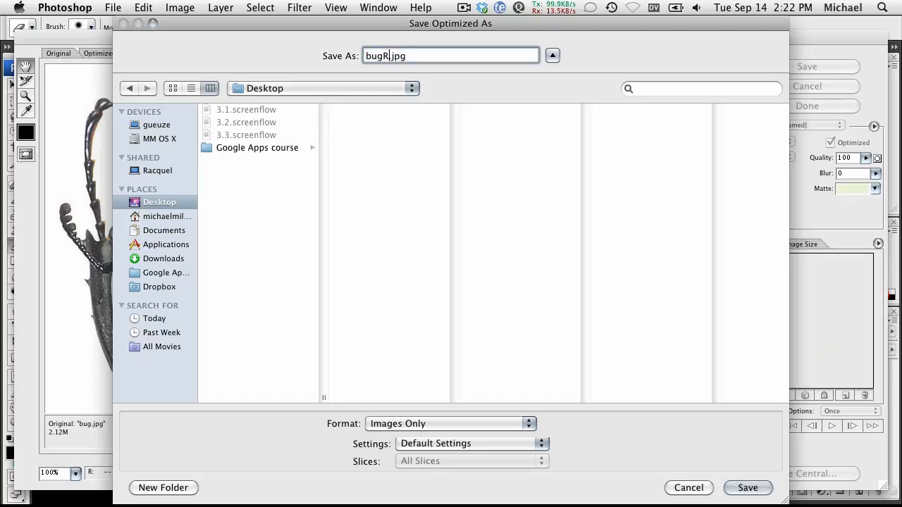
key("Return")
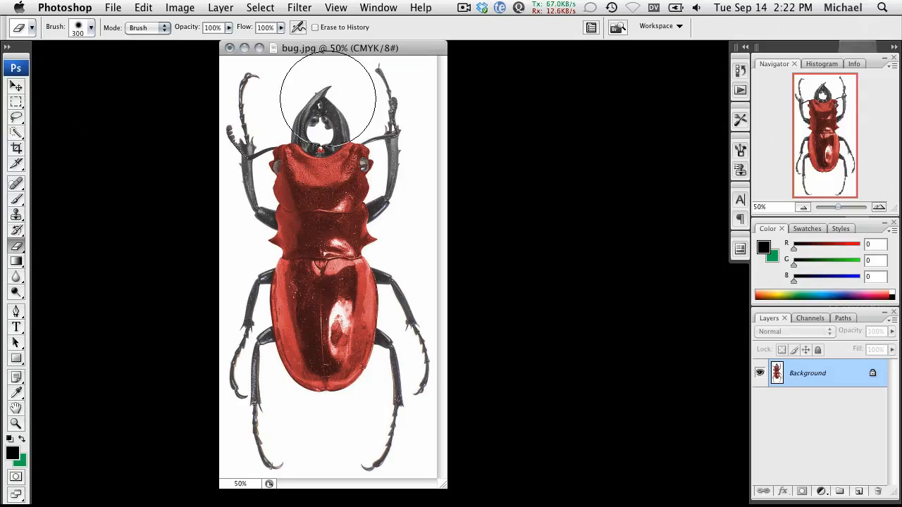
Switch back to the Google Docs presentation in Chrome
left_click(705, 258)
mouse_move(356, 503)
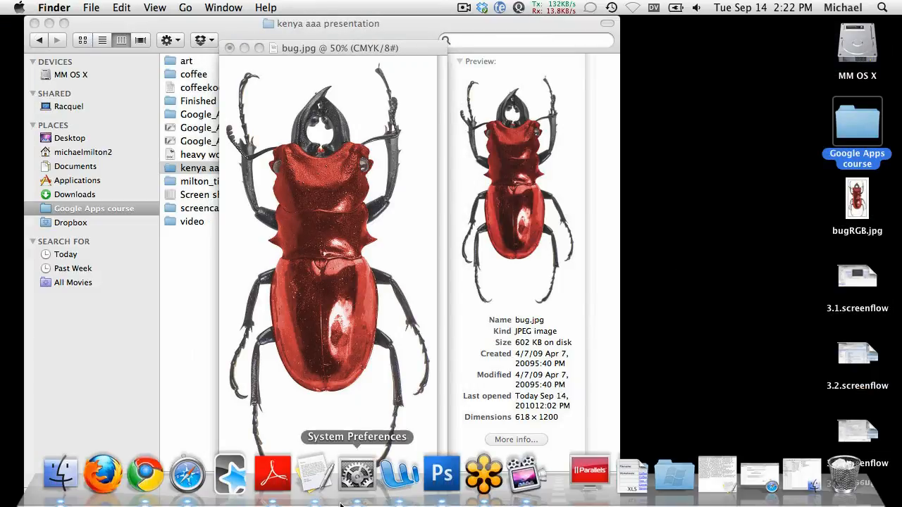
left_click(143, 486)
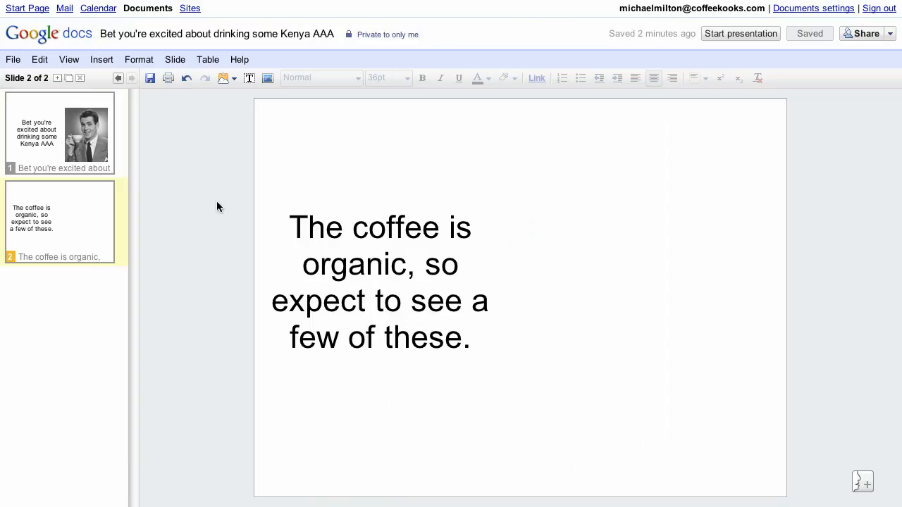
Insert bugRGB.jpg from the Desktop into the second slide and move the image to the slide's right half, beside the title
left_click(100, 60)
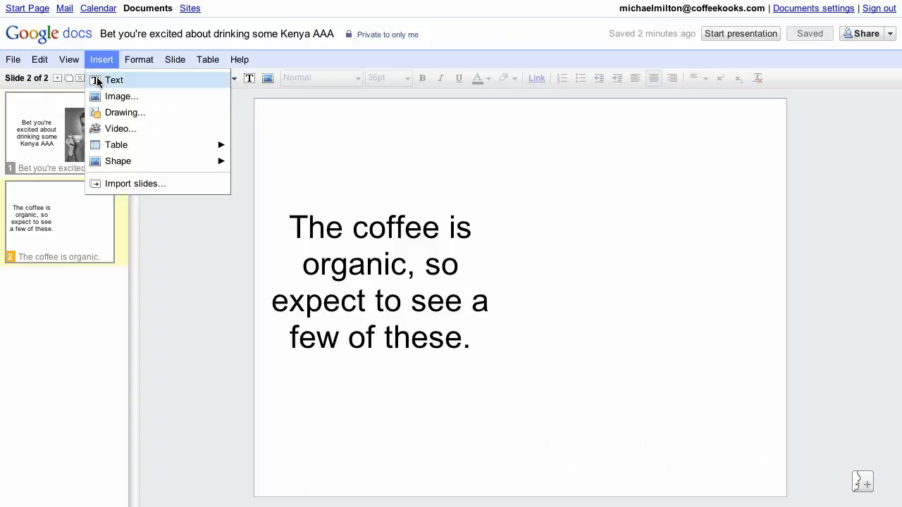
left_click(102, 98)
left_click(348, 227)
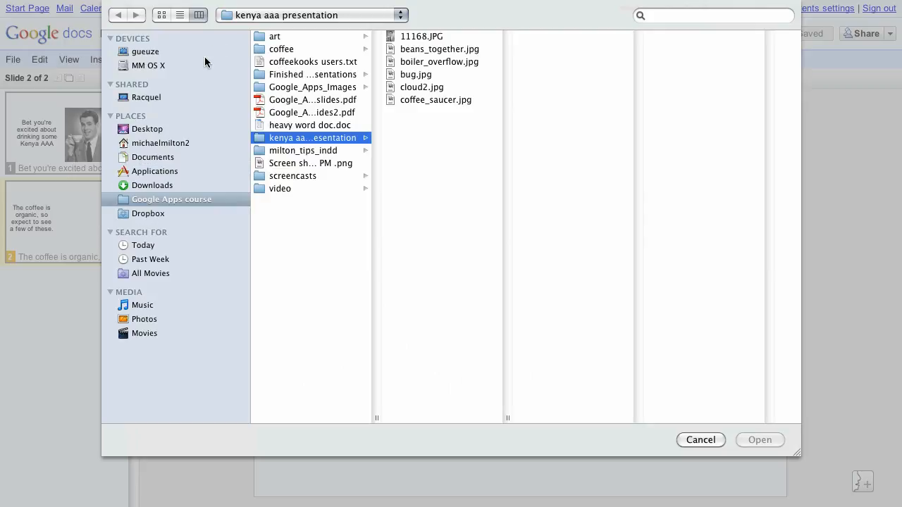
left_click(186, 125)
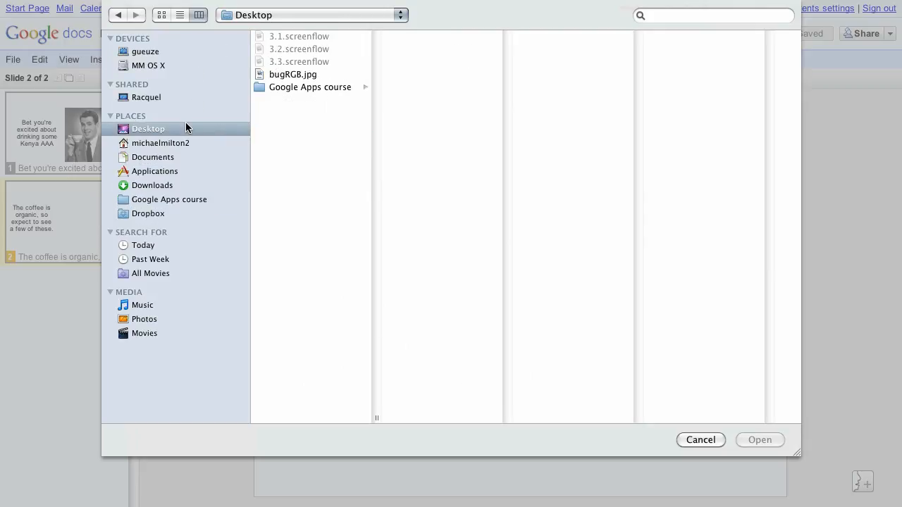
left_click(285, 76)
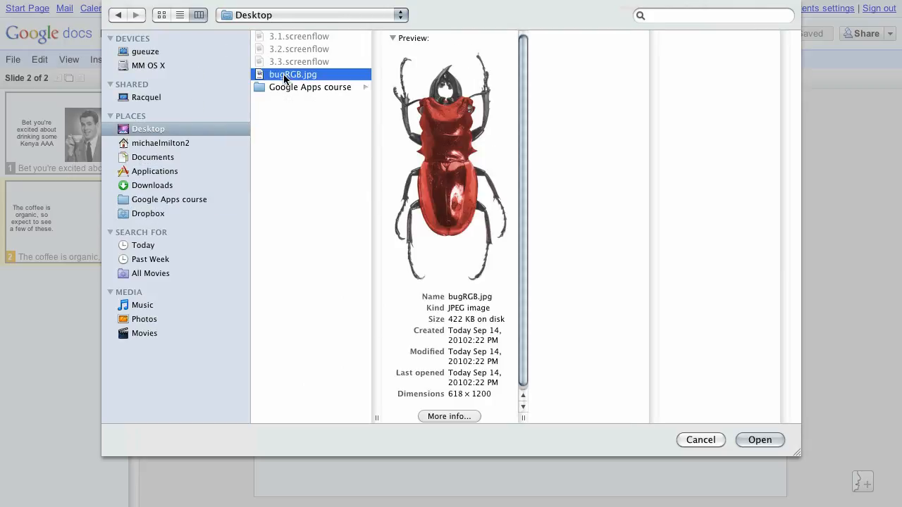
left_click(750, 441)
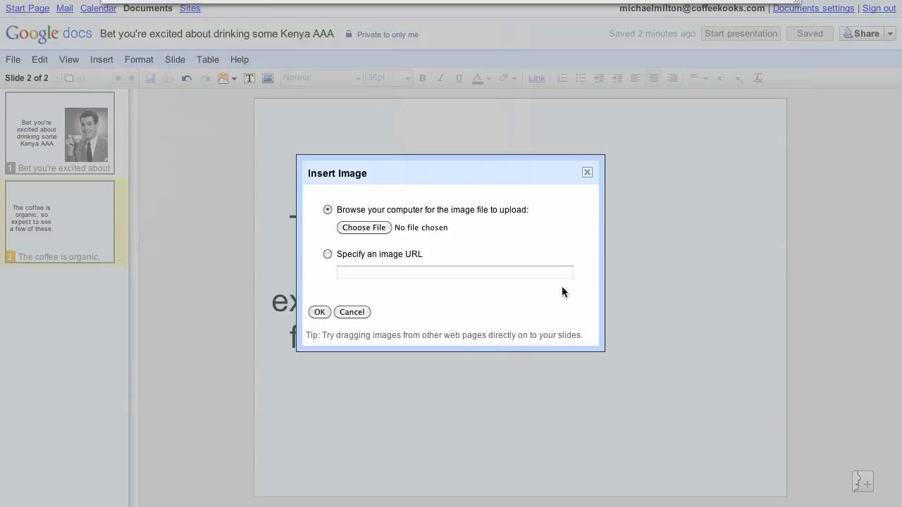
left_click(316, 311)
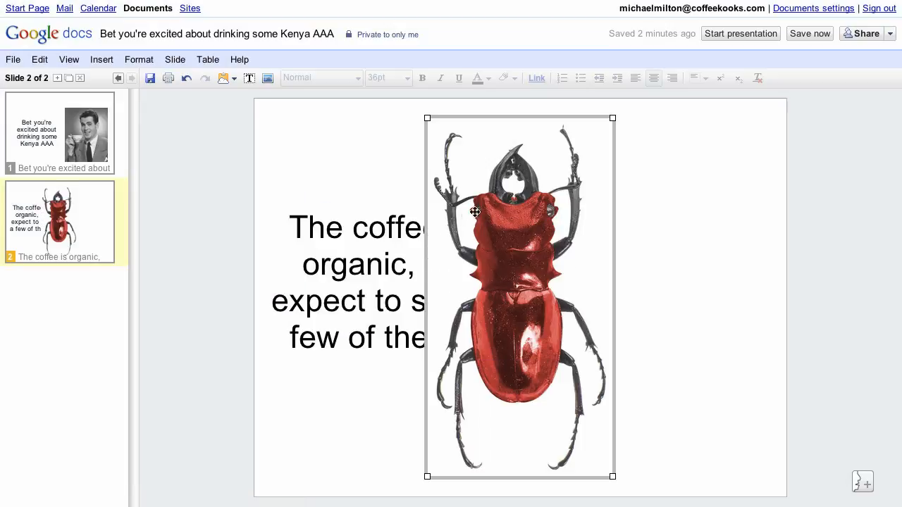
left_click_drag(522, 224, 636, 223)
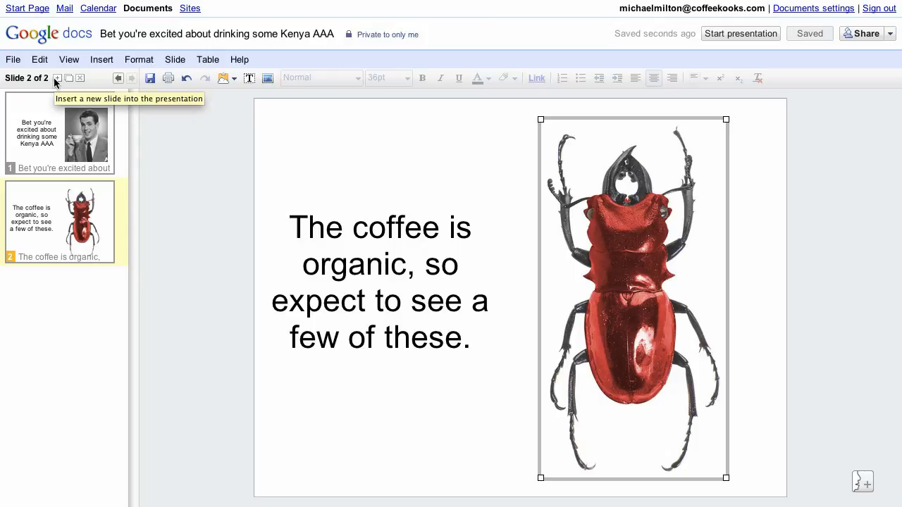
Add a third slide to the presentation using the Title layout
left_click(56, 79)
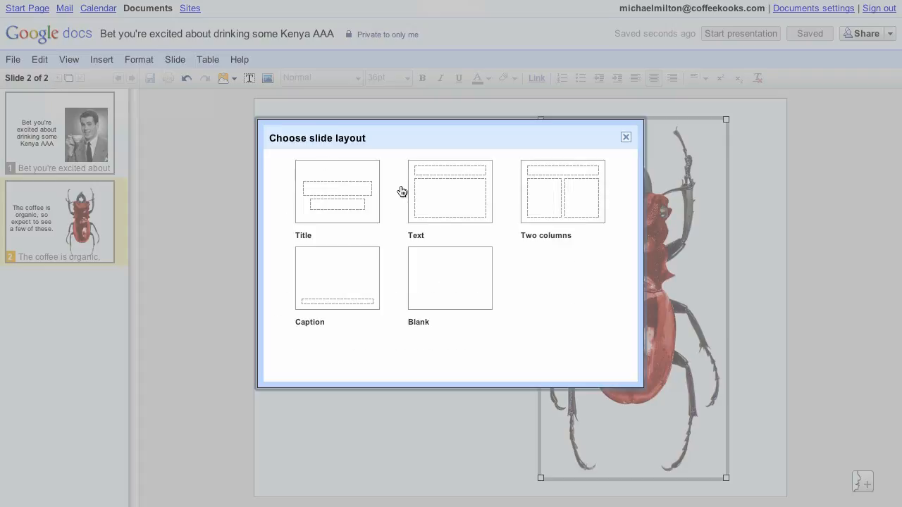
left_click(363, 192)
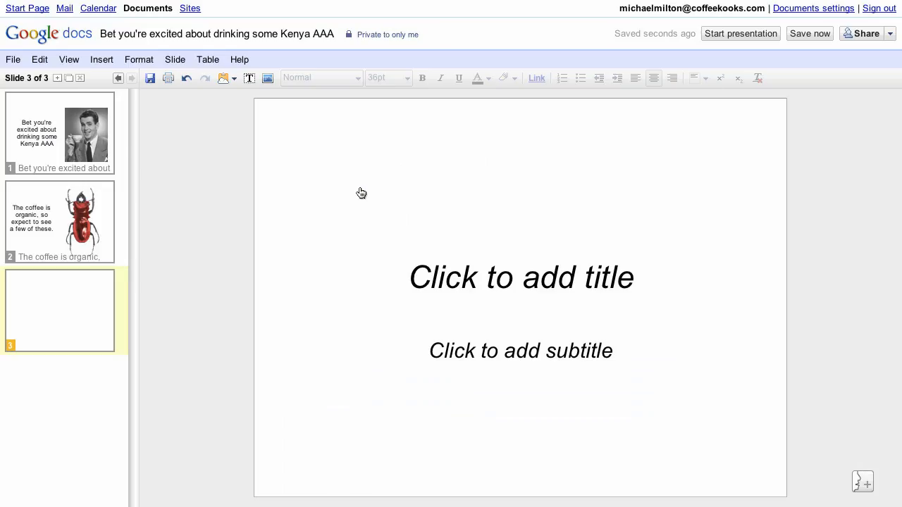
Delete the subtitle placeholder from the third slide
left_click(495, 350)
left_click(473, 334)
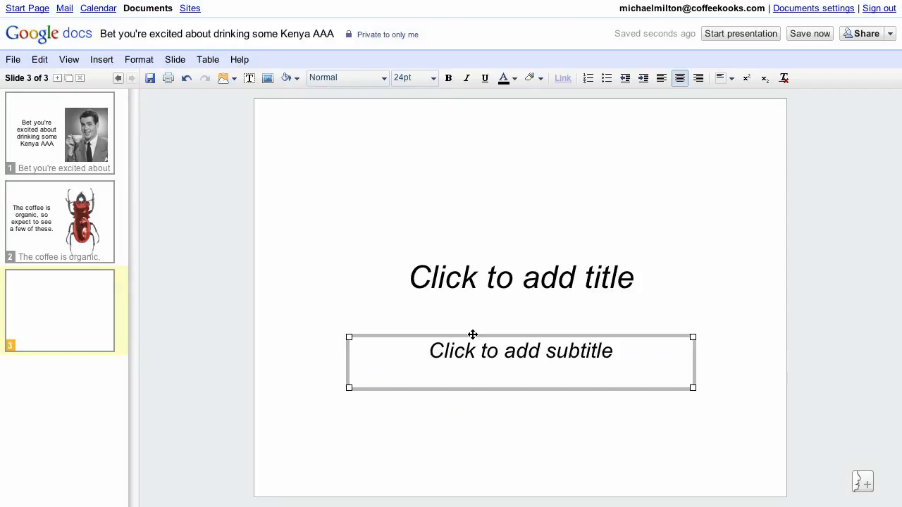
key("Delete")
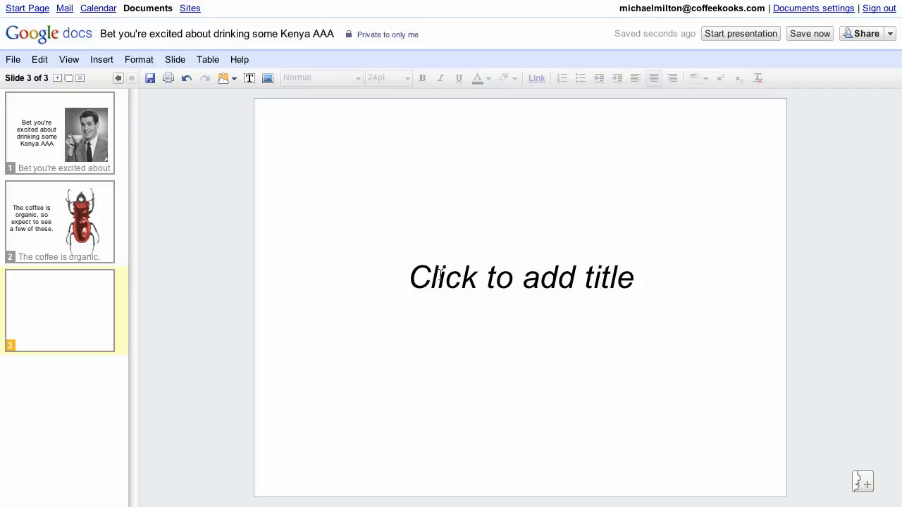
Enter the third slide's title as "The Kenya AAA is brought to you by this guy..." and move it to the bottom of the slide
left_click(440, 275)
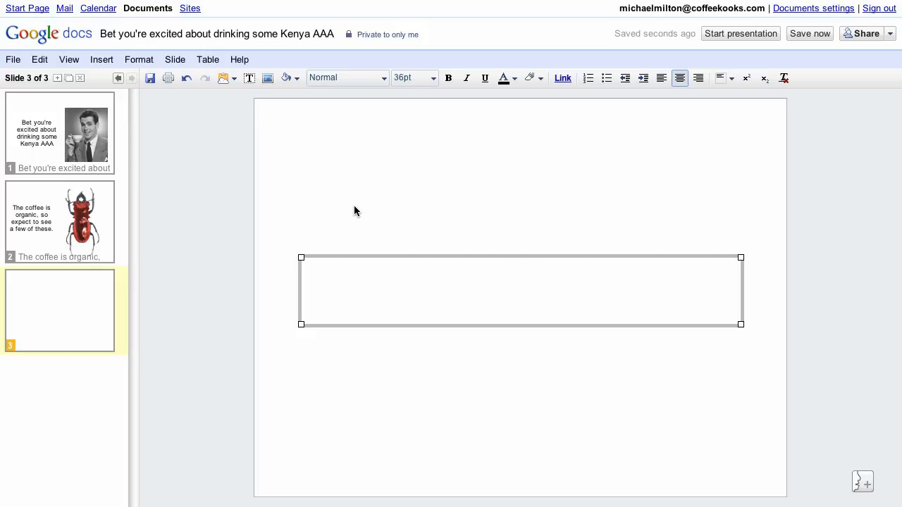
type("The ")
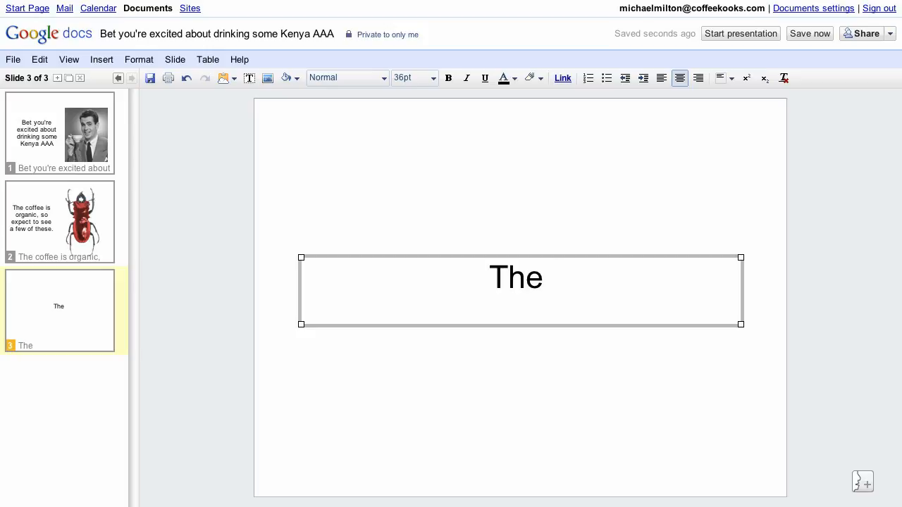
type("Kenya A")
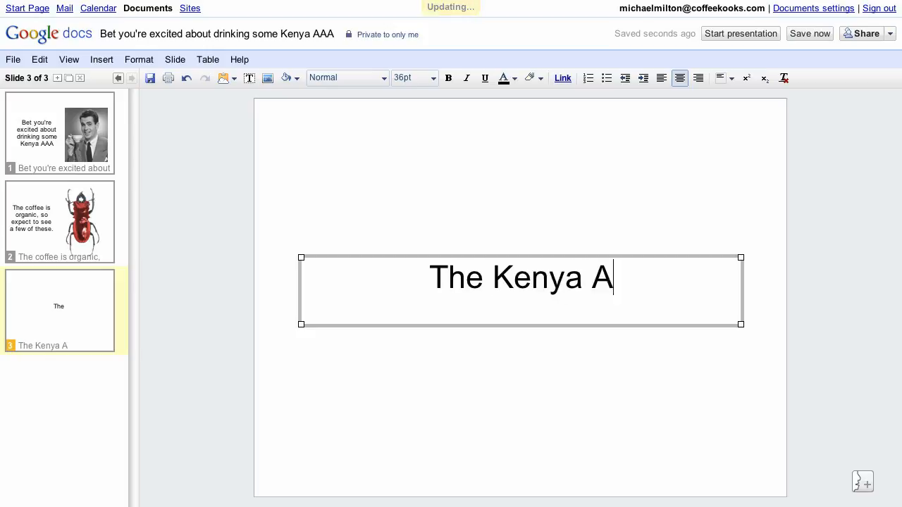
type("AA is brough")
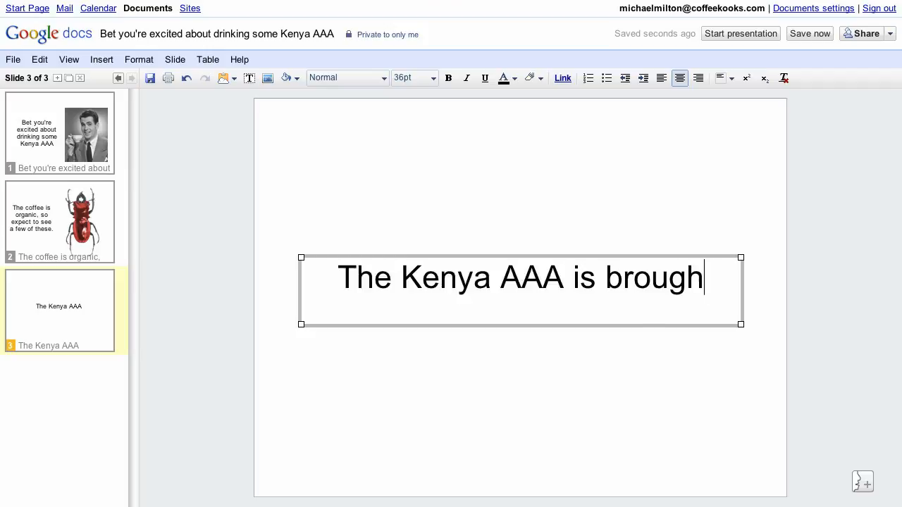
type("t to you by this gu")
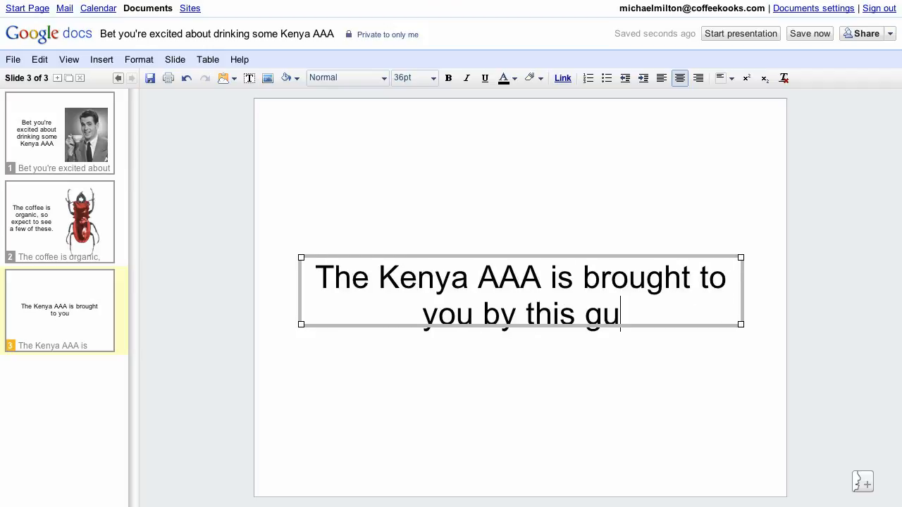
type("y...")
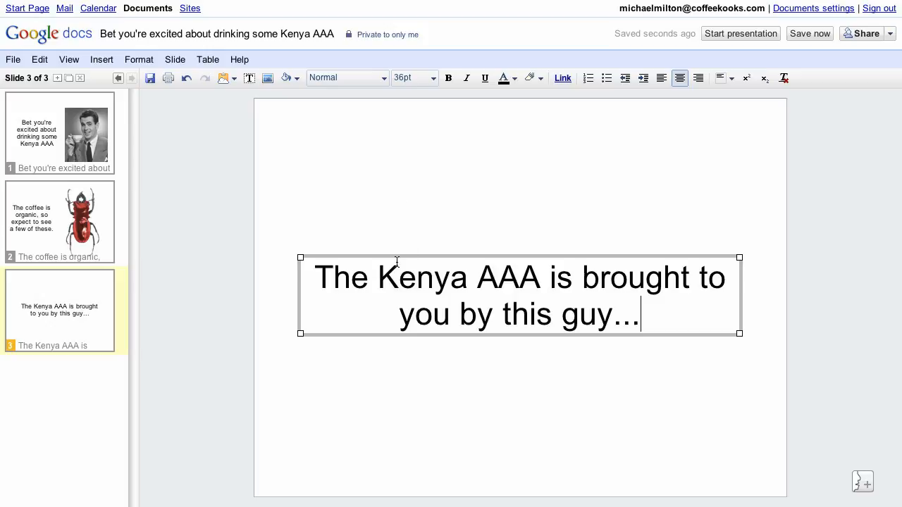
left_click_drag(391, 255, 394, 392)
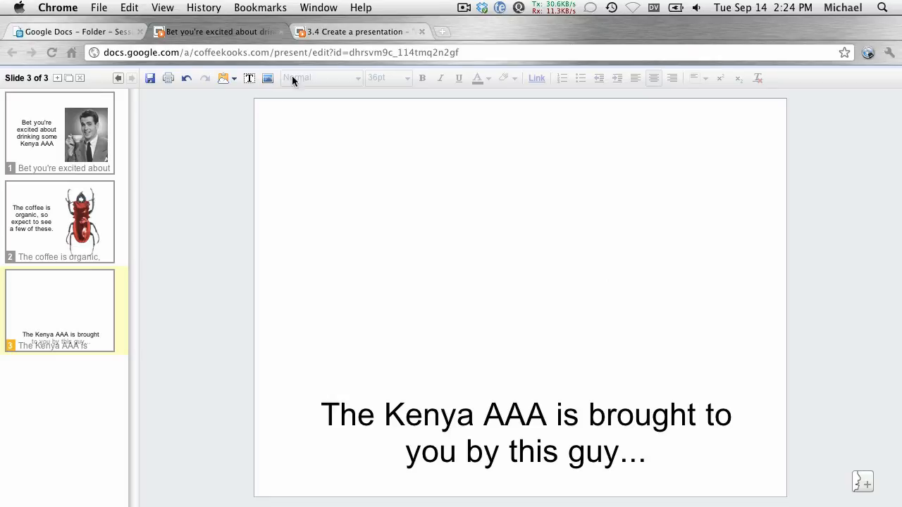
Open youtube.com in a new browser tab, shown full screen
key("super+t")
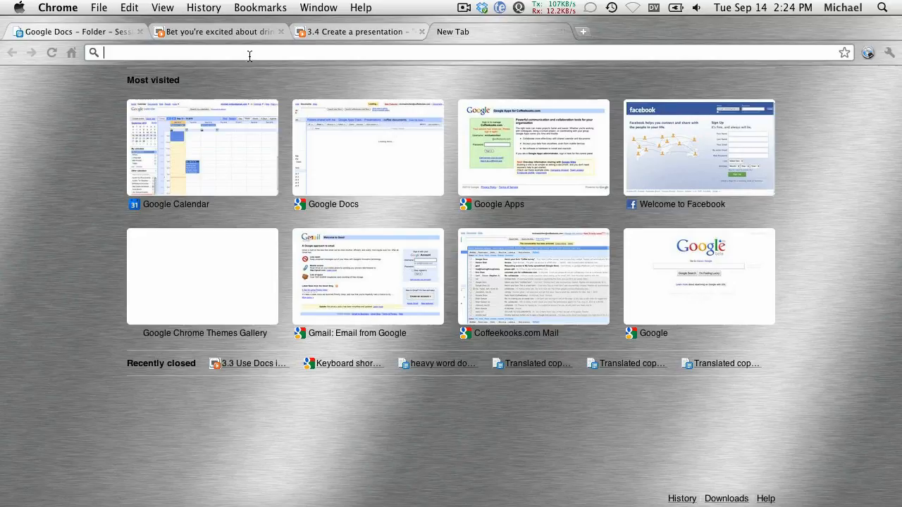
type("youtube.com")
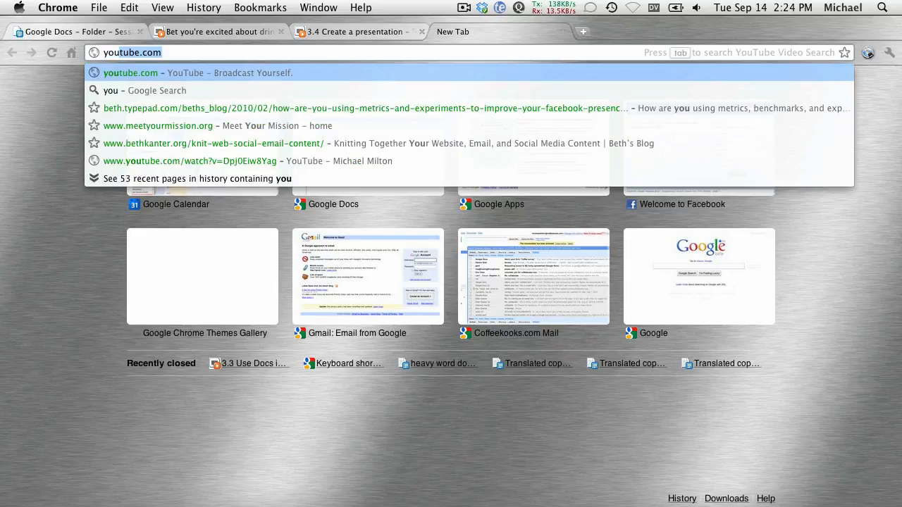
key("Return")
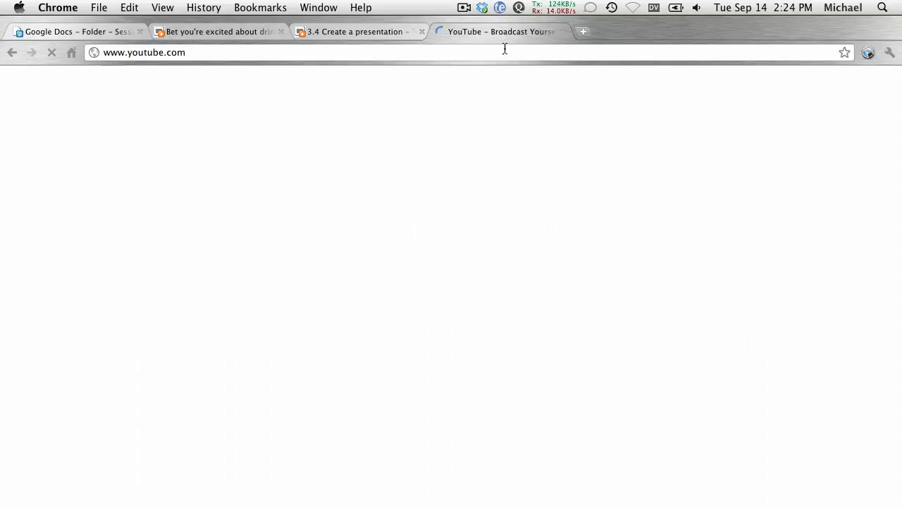
key("super+shift+f")
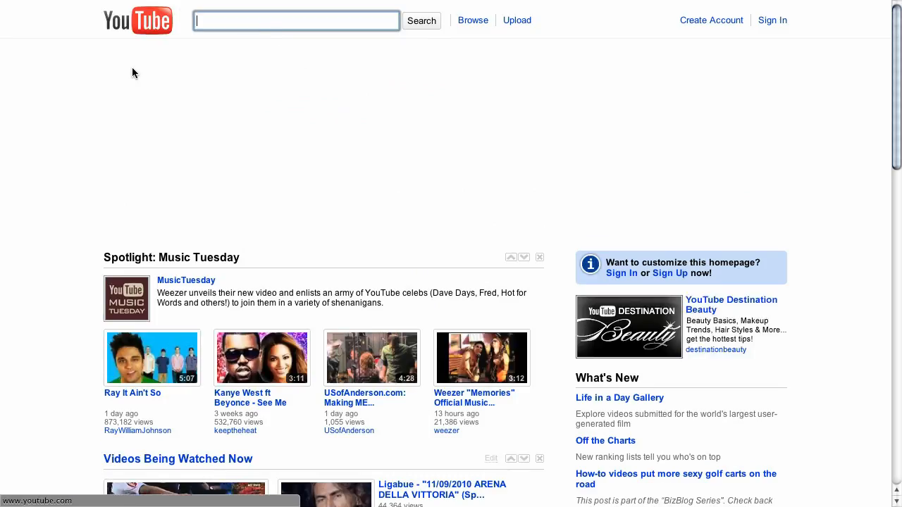
Search YouTube for the skier's full name, then open and pause the video described as "One legged downhill ski"
type("michael ")
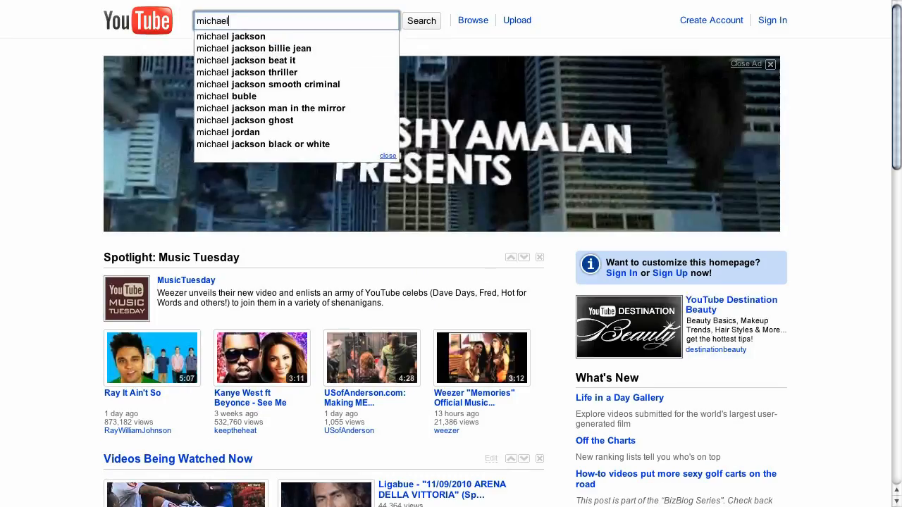
type("milton")
key("Return")
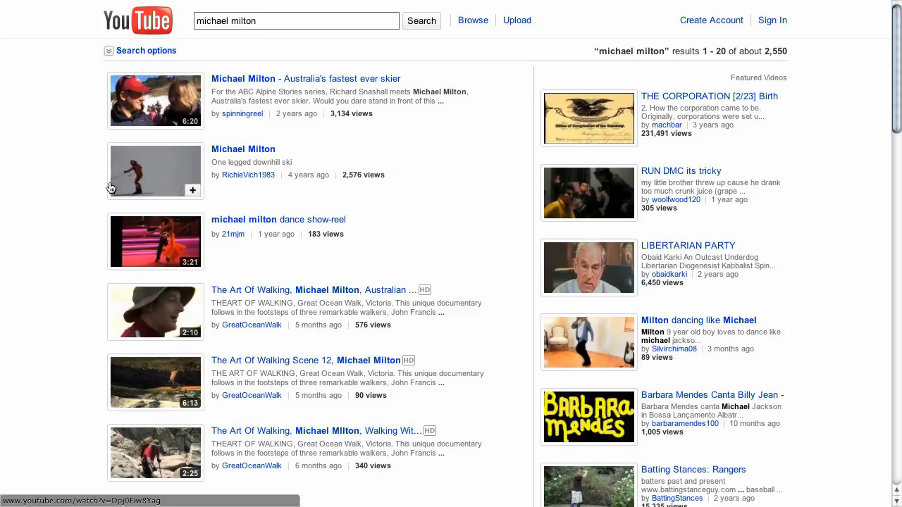
left_click(191, 160)
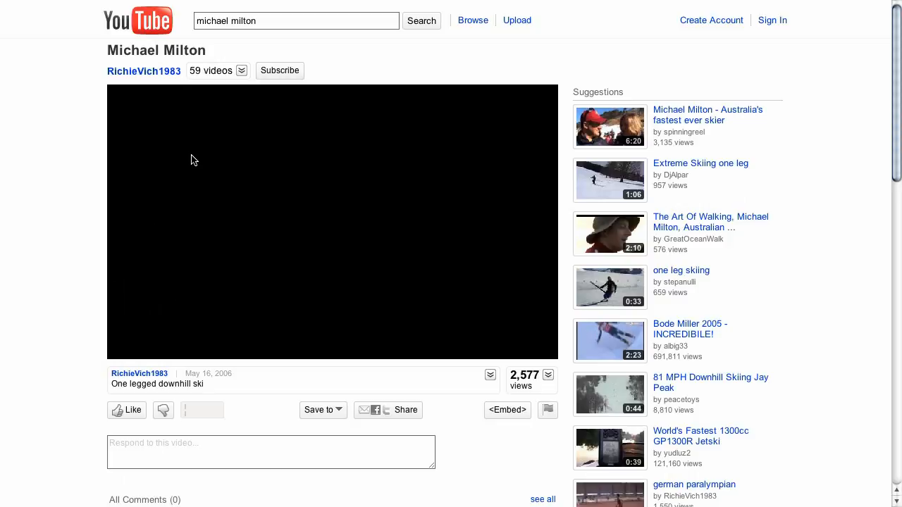
left_click(116, 356)
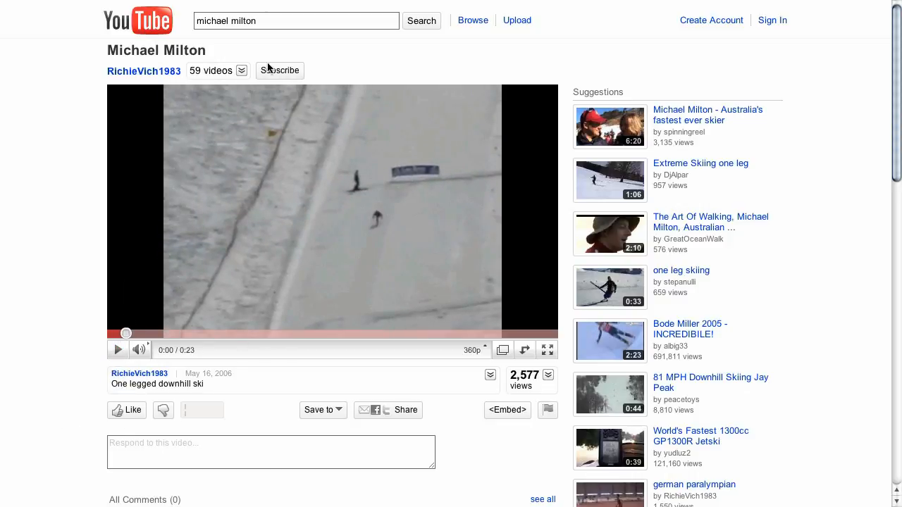
Leave full-screen view and copy the video ID Dpj0Eiw8Yag from the YouTube page's address
mouse_move(260, 3)
key("super+shift+f")
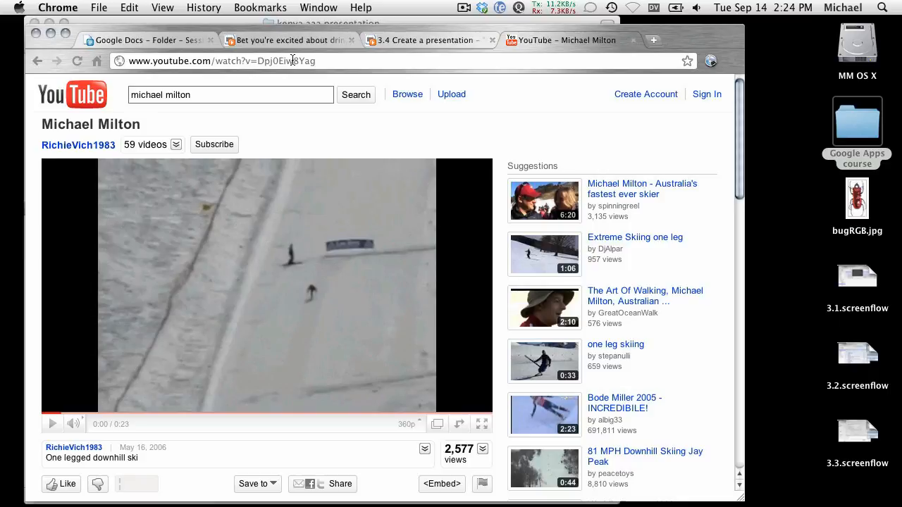
triple_click(286, 61)
left_click(316, 60)
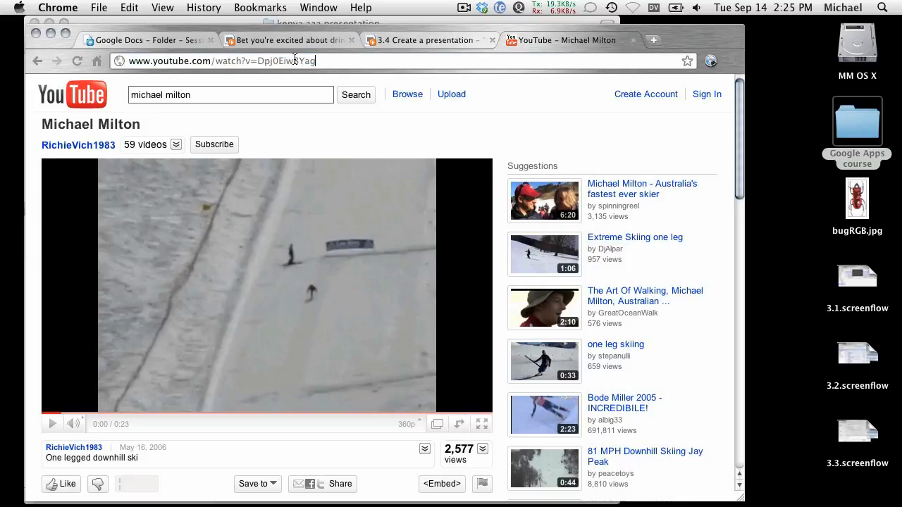
double_click(294, 61)
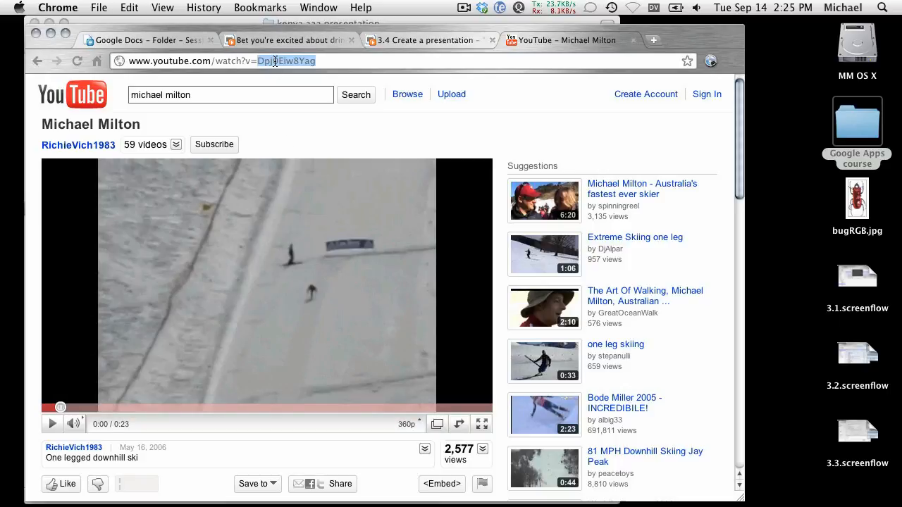
Return to the Kenya AAA presentation and start inserting a video on the third slide
left_click(410, 43)
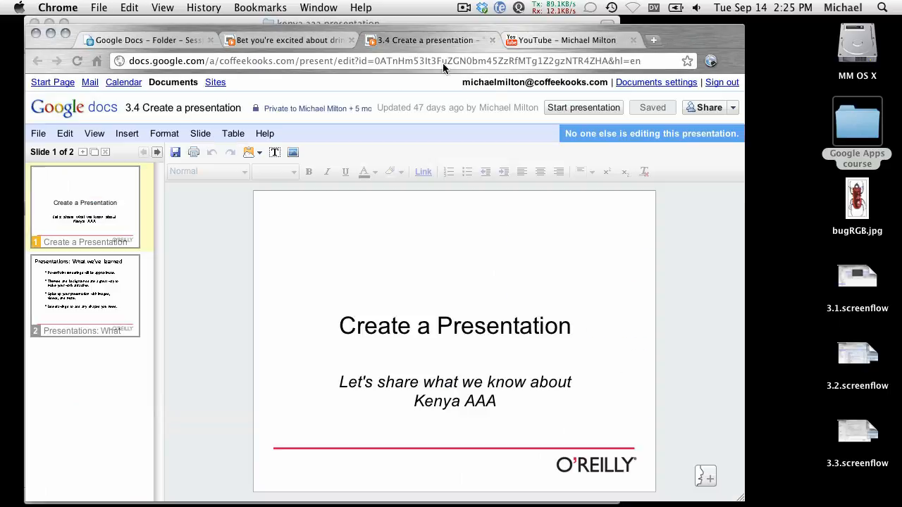
left_click(290, 42)
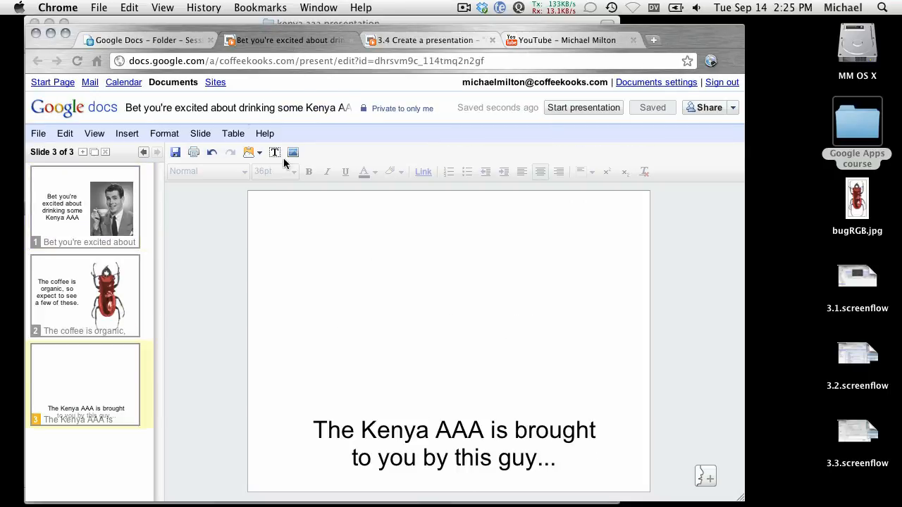
left_click(125, 134)
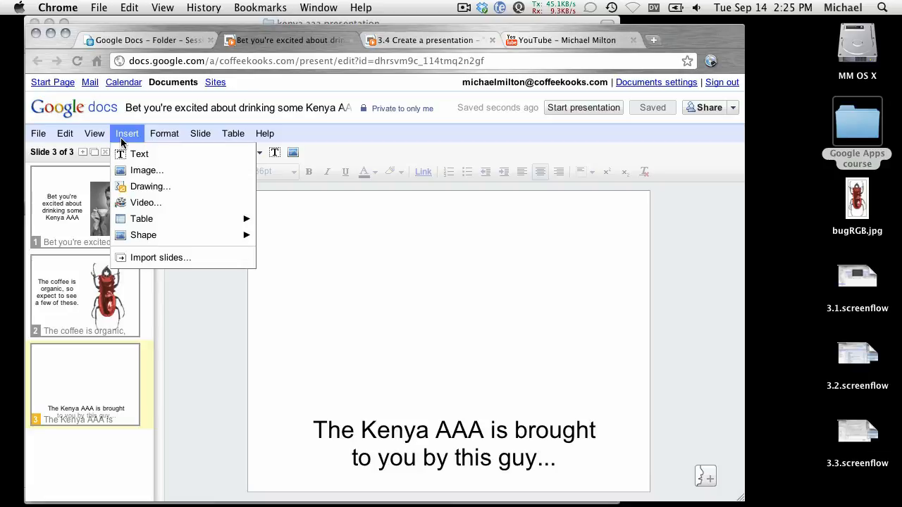
left_click(145, 203)
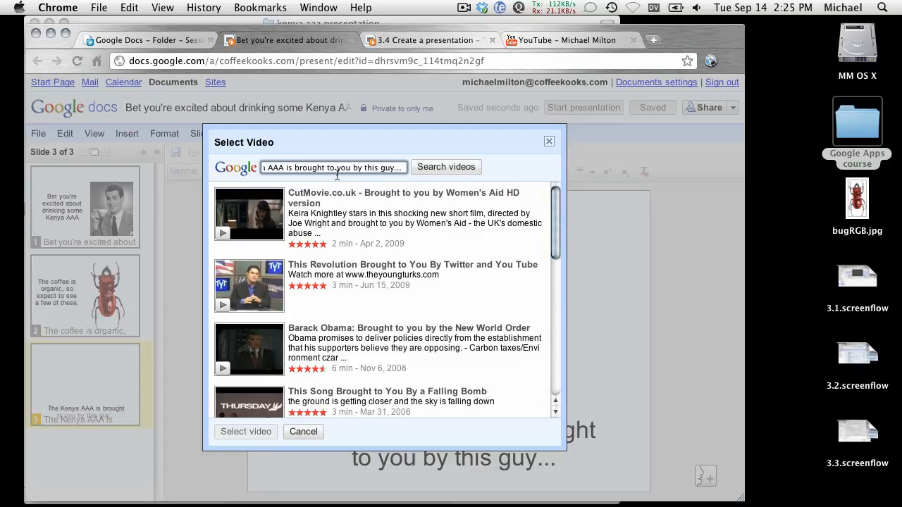
Search the available videos by the skier's full name and look through the matches for the downhill ski clip
triple_click(337, 169)
key("BackSpace")
type("michael")
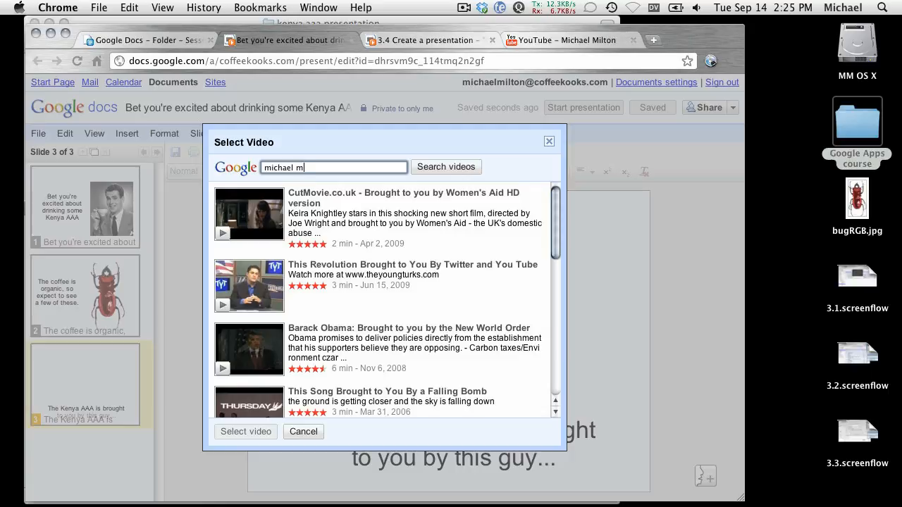
type("mio")
key("BackSpace")
type("ton")
key("Return")
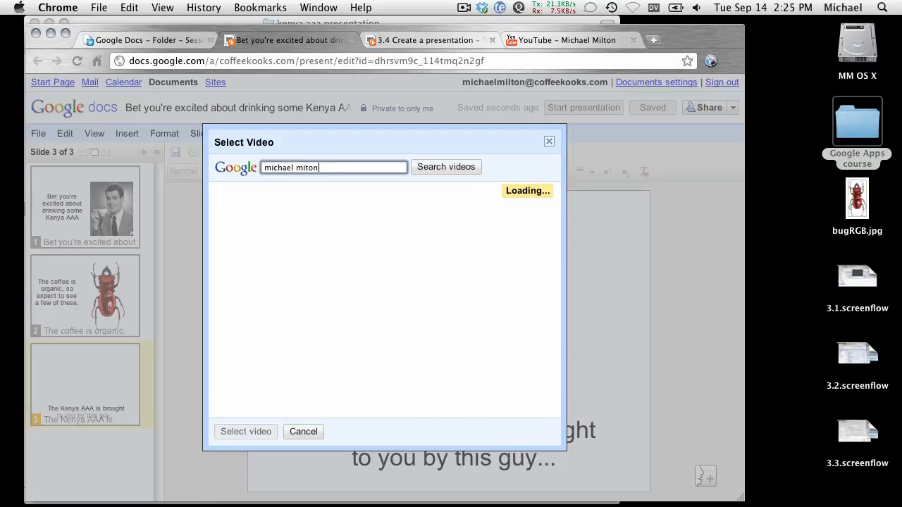
left_click(300, 167)
type("l")
key("Return")
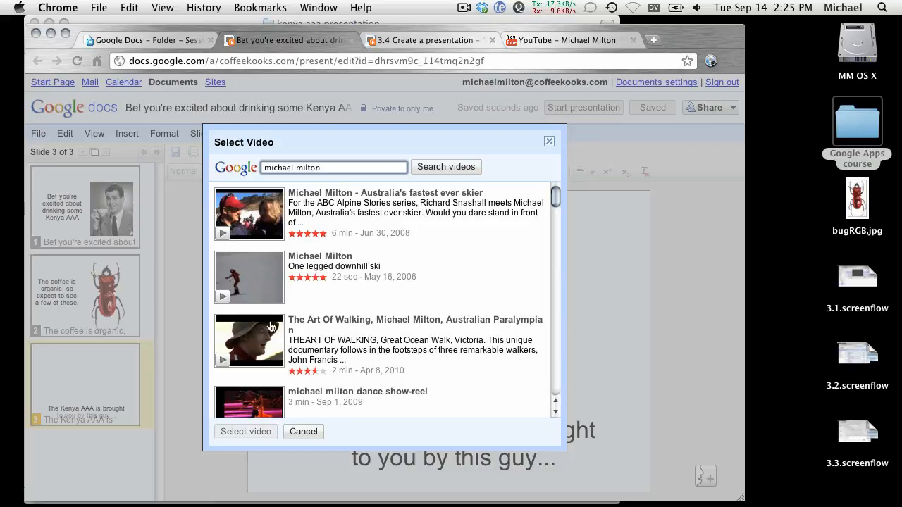
scroll(365, 353, "down", 1)
scroll(364, 353, "up", 1)
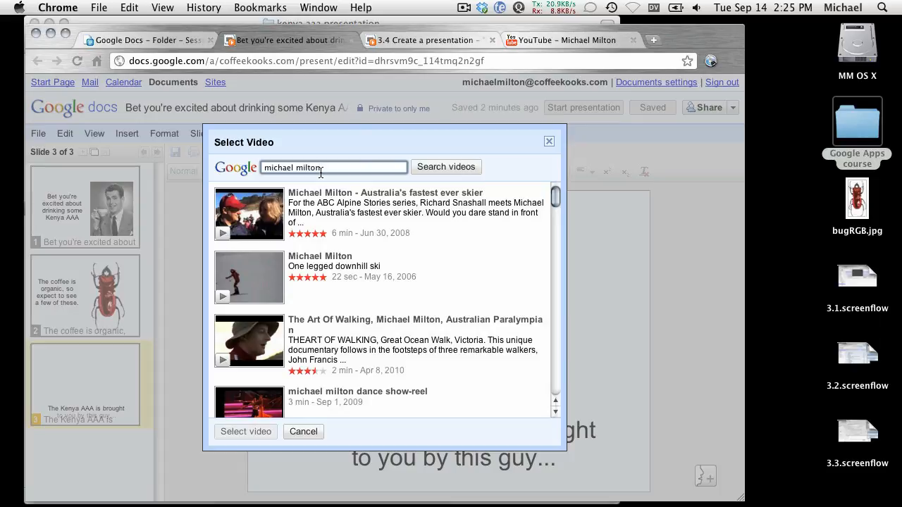
Find the video by its ID Dpj0Eiw8Yag, insert it on the third slide and shift it slightly up and to the left
left_click_drag(321, 172, 265, 162)
key("BackSpace")
type("Dq0Eiw8Yag")
left_click(428, 168)
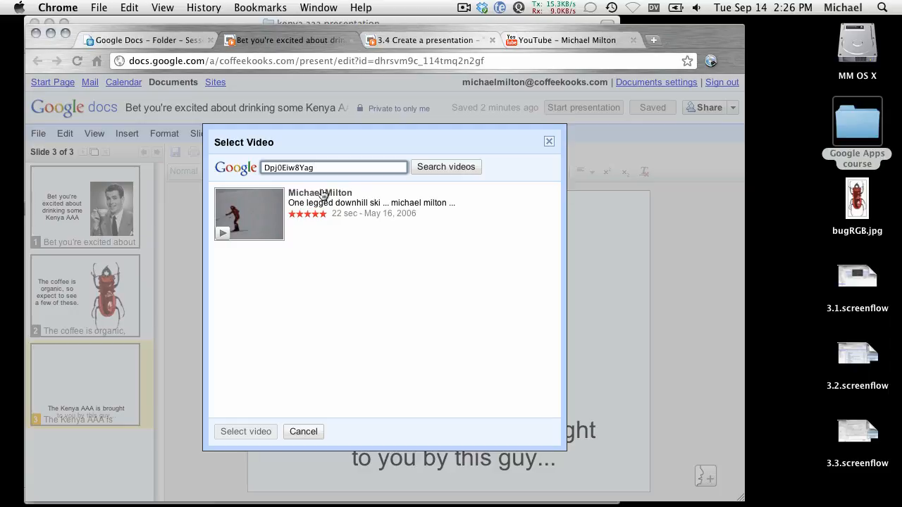
left_click(277, 205)
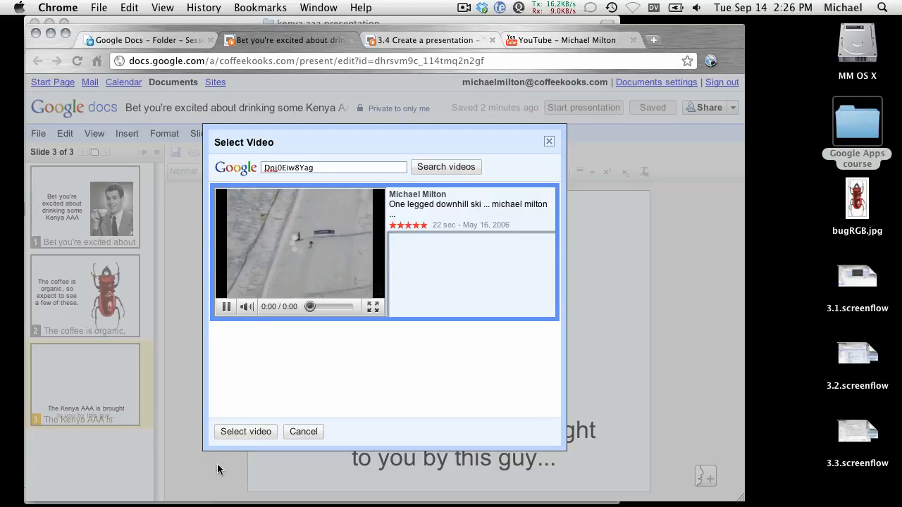
left_click(231, 431)
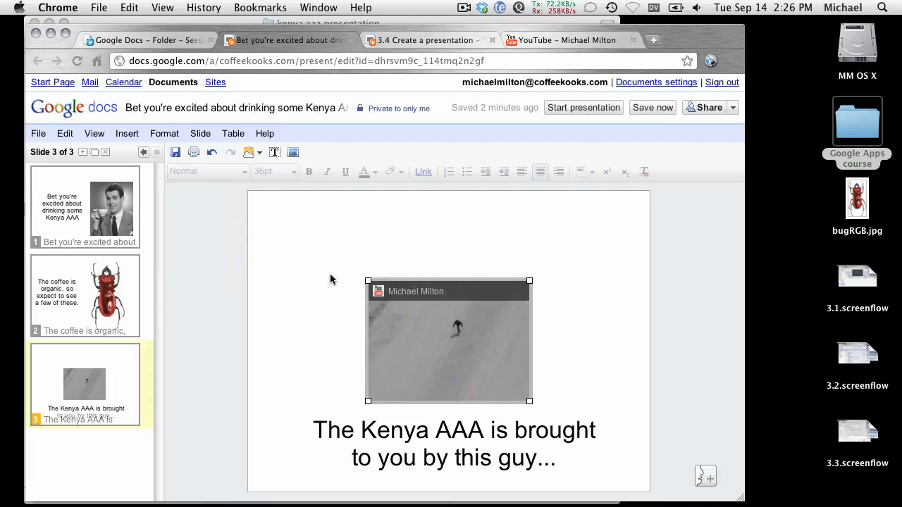
left_click_drag(435, 276, 423, 266)
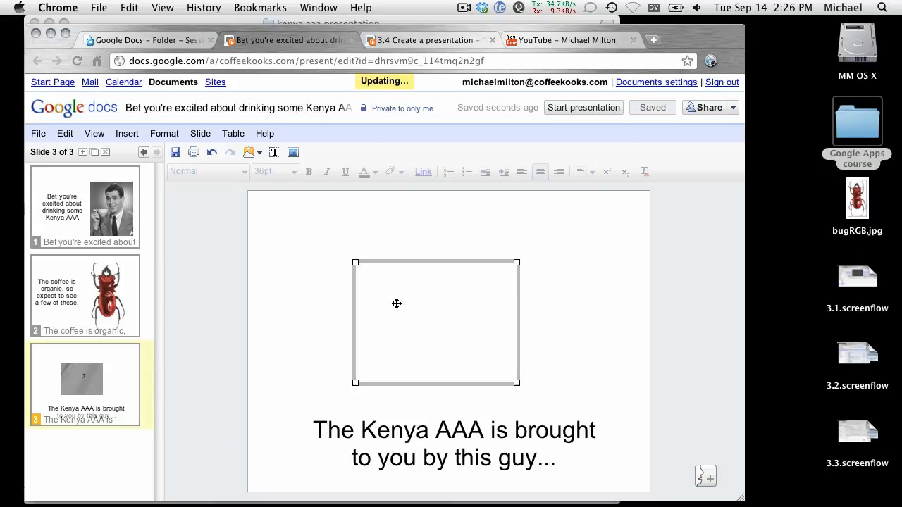
Play the inserted video with its sound muted and enlarge it by extending its upper-left corner on the slide
left_click(385, 378)
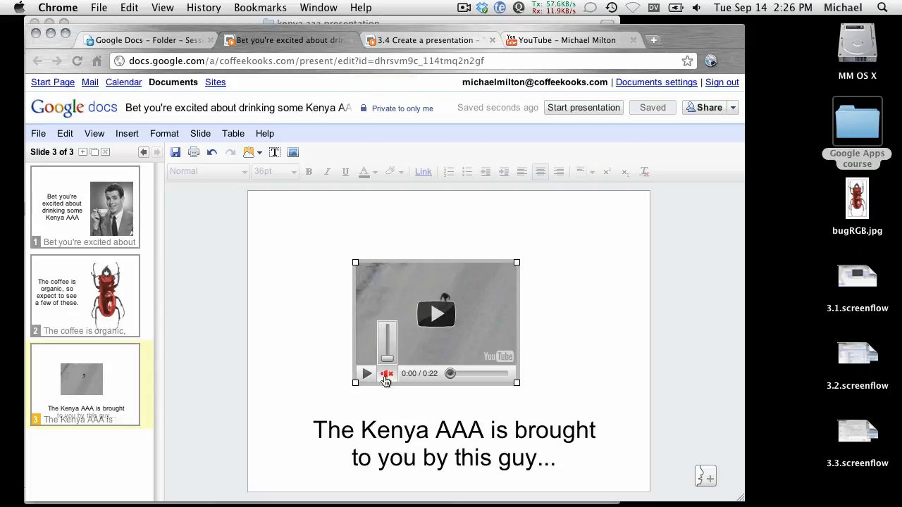
left_click(435, 314)
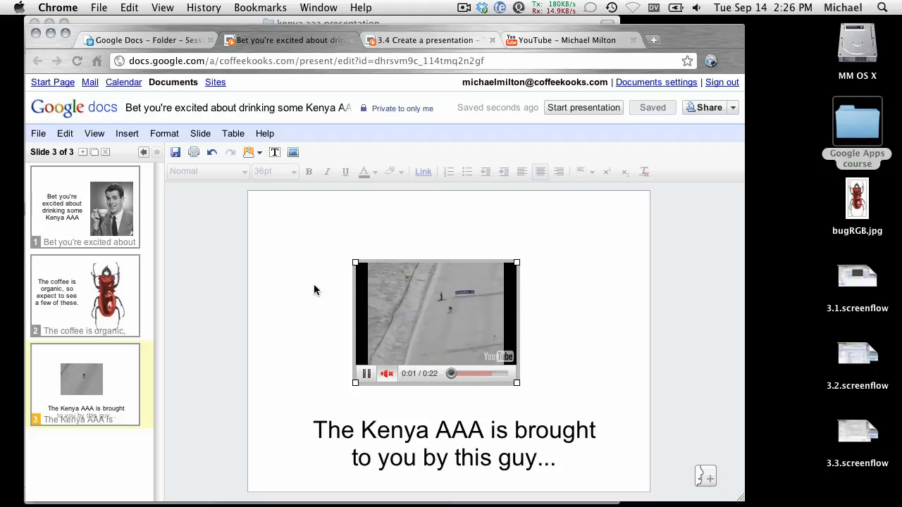
left_click_drag(353, 261, 296, 218)
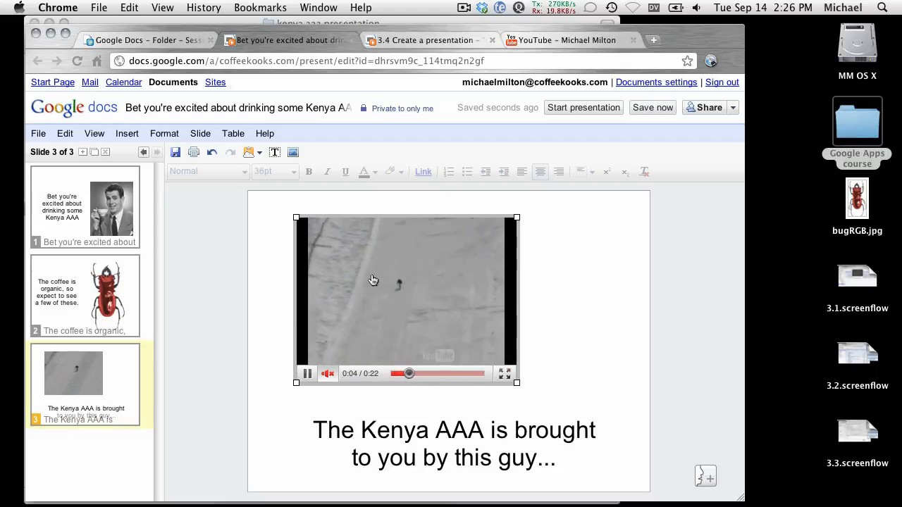
Close the accidentally opened video page, resume the embedded video and move it slightly down and to the right on the third slide
left_click(329, 285)
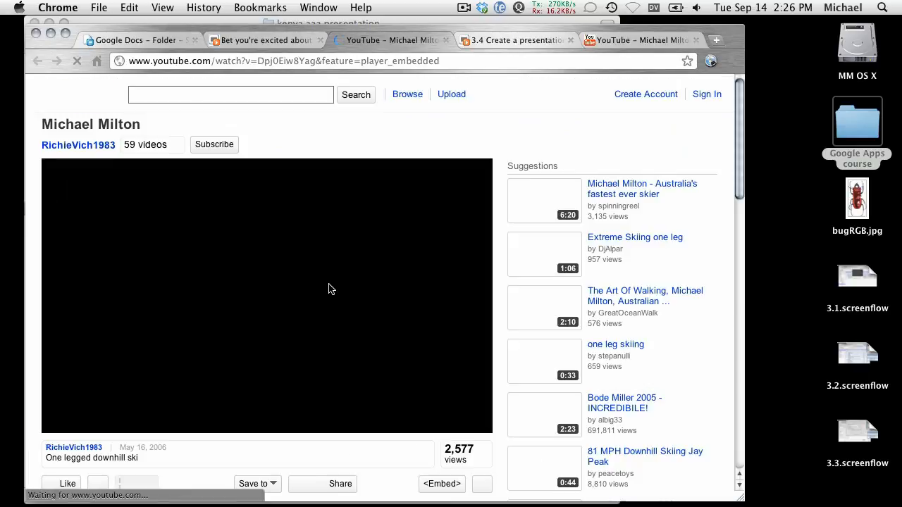
key("super+w")
left_click(308, 376)
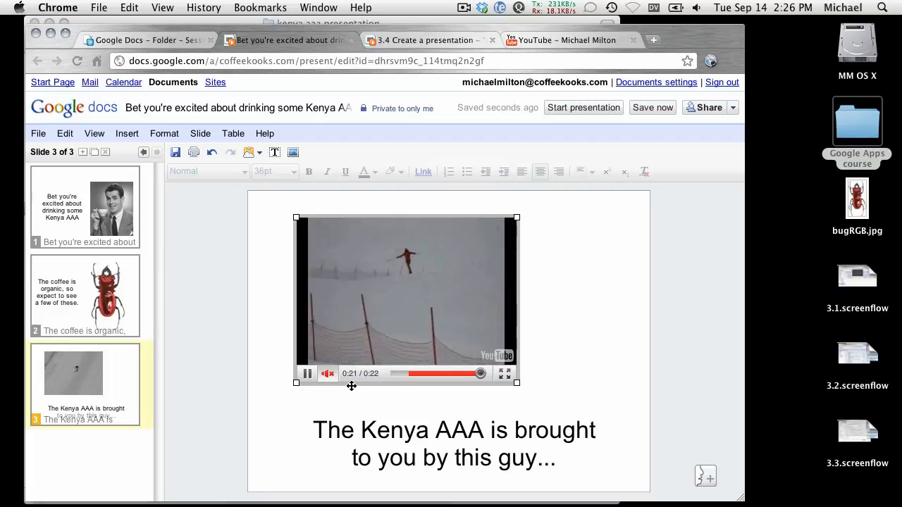
left_click_drag(352, 387, 380, 396)
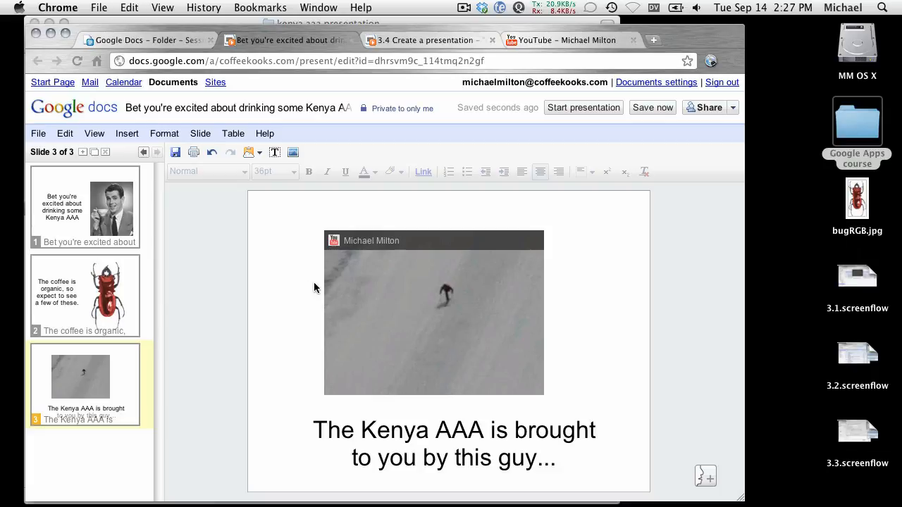
Change the presentation's theme to Gradient Black
left_click(165, 134)
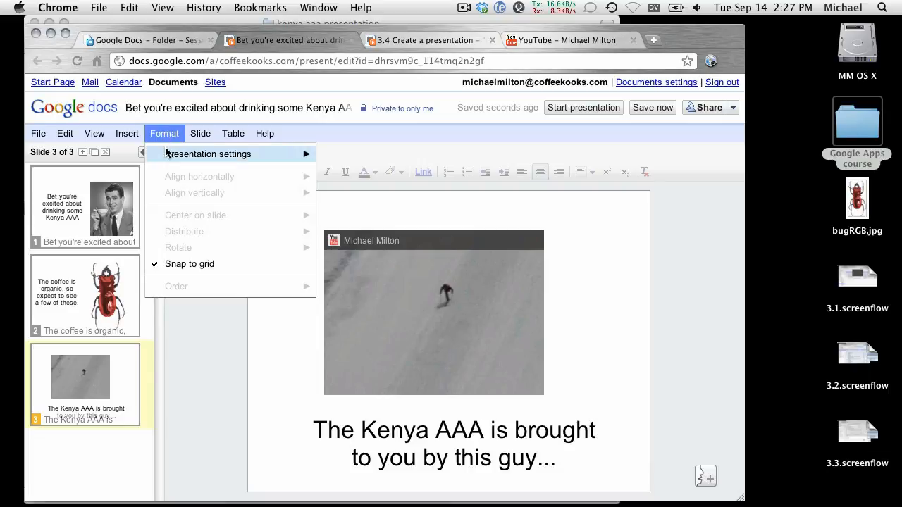
mouse_move(167, 154)
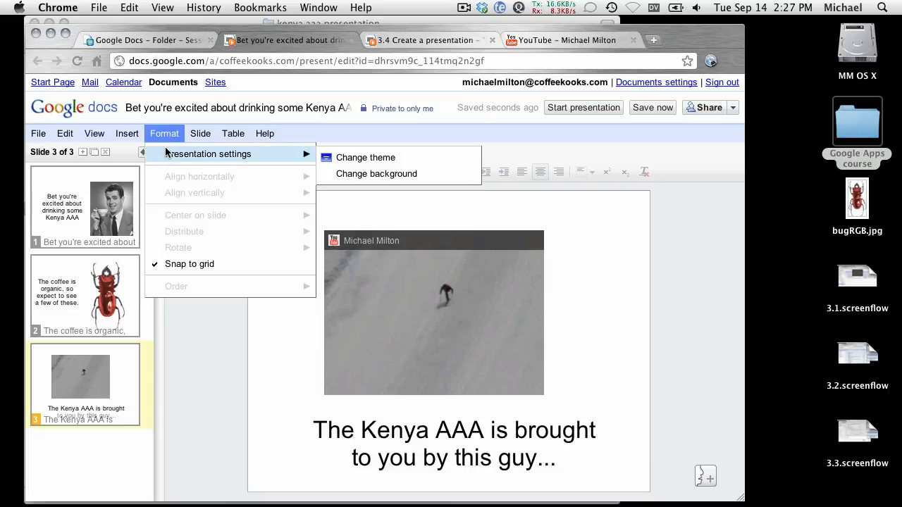
left_click(344, 163)
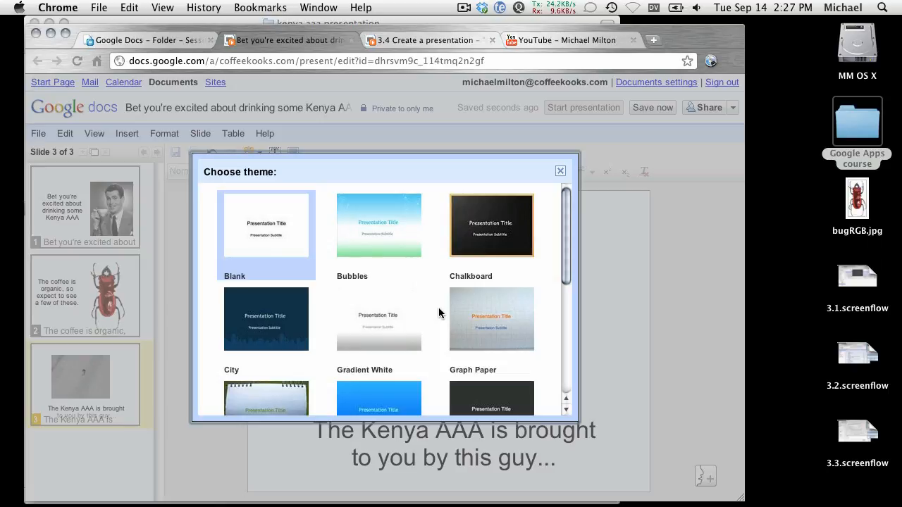
scroll(440, 314, "down", 5)
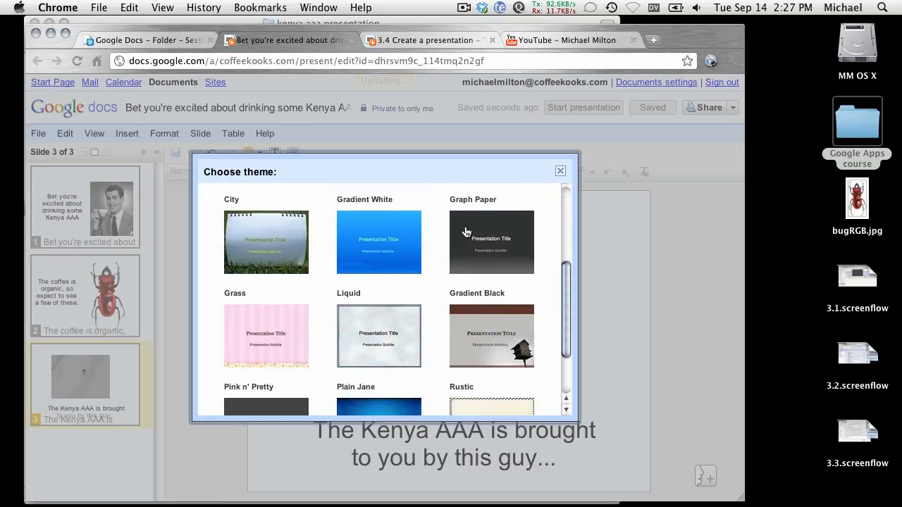
left_click(465, 233)
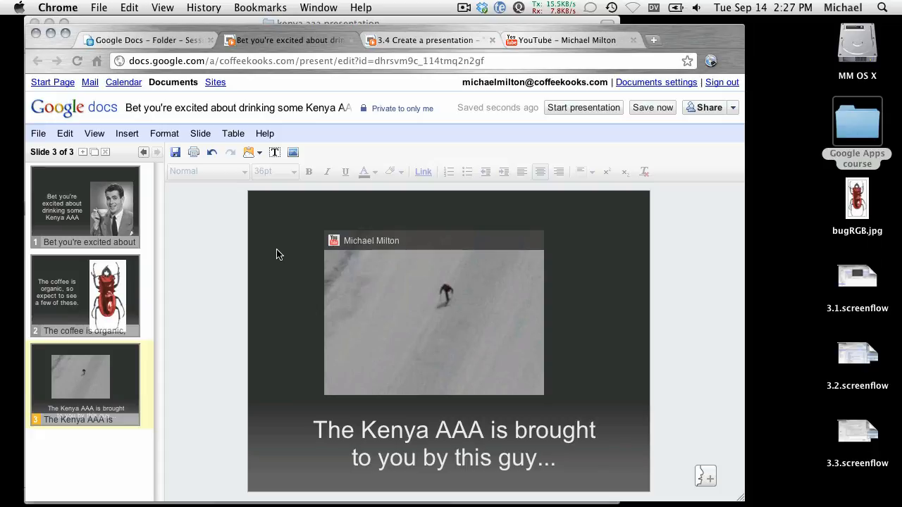
Rename the presentation as "my presentation"
left_click(170, 112)
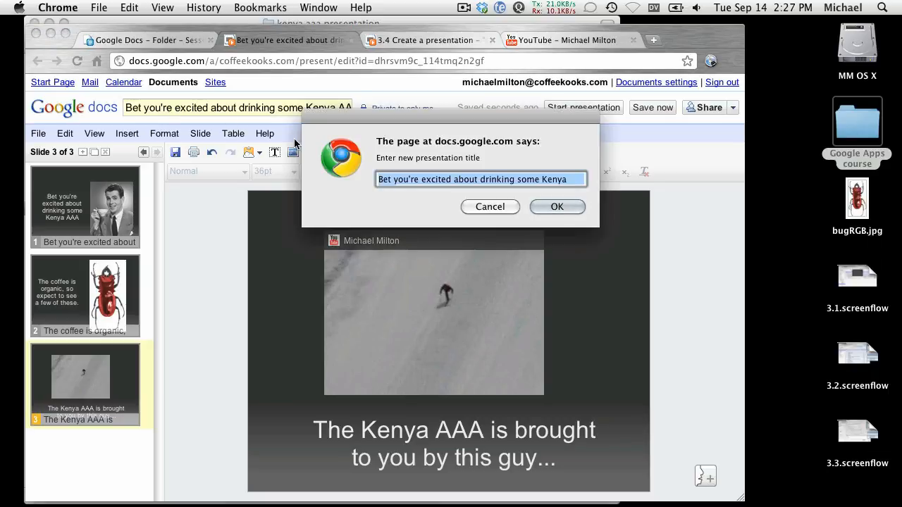
key("BackSpace")
type("my presentation")
left_click(557, 206)
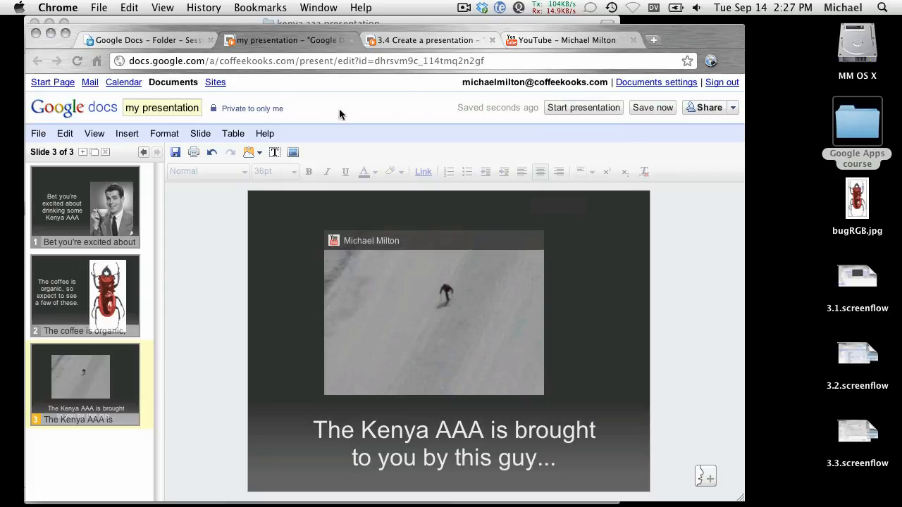
left_click(127, 135)
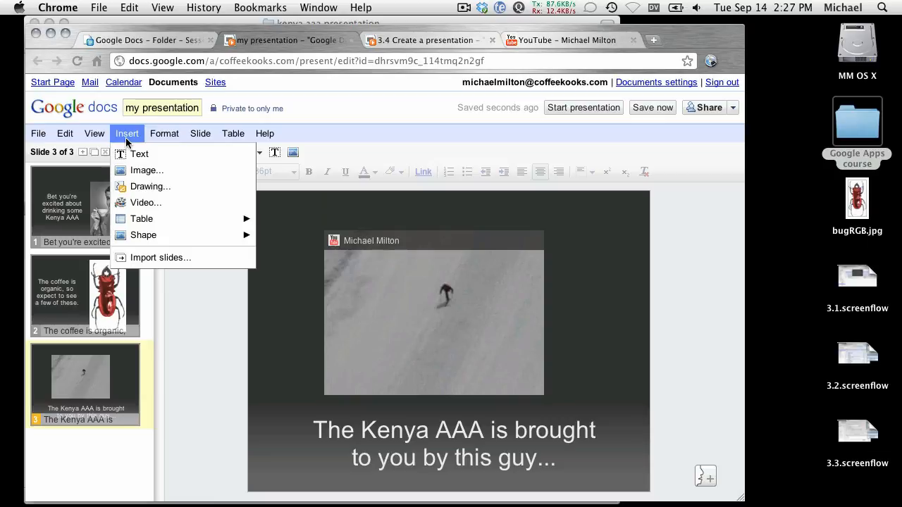
left_click(126, 135)
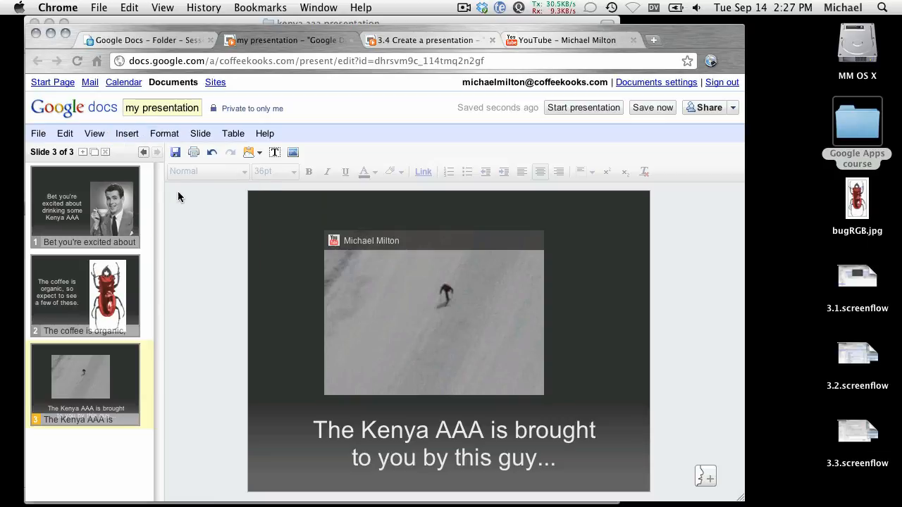
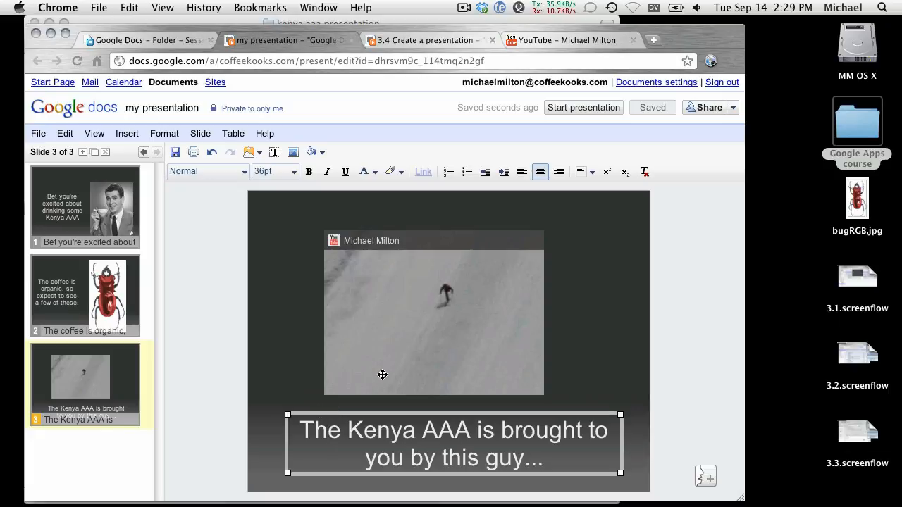
Try left-aligning the caption text on the third slide and undo the alignment change
left_click(521, 171)
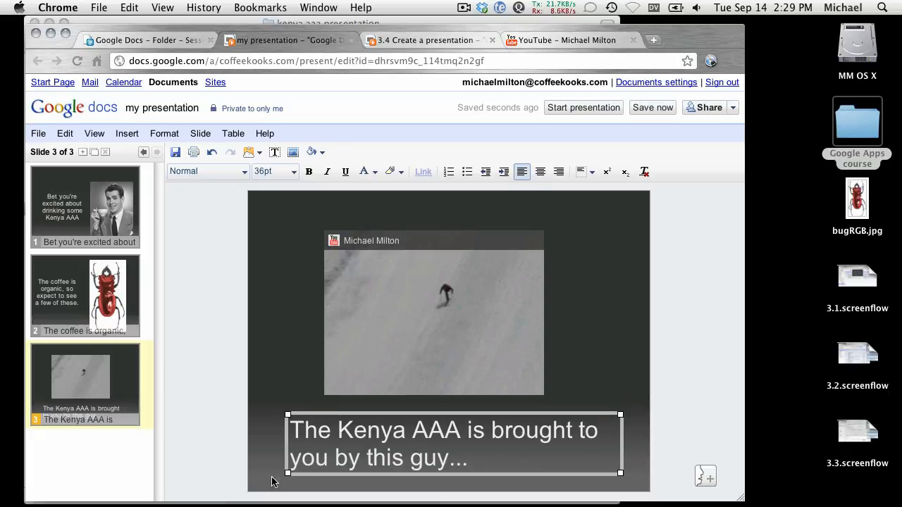
key("super+z")
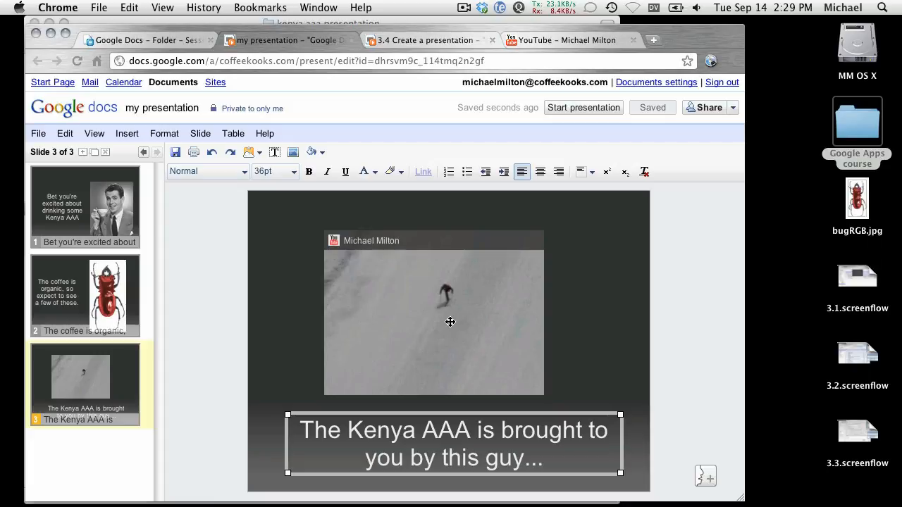
Select the video and the caption together on the third slide and align them with each other by their centers
left_click(401, 336)
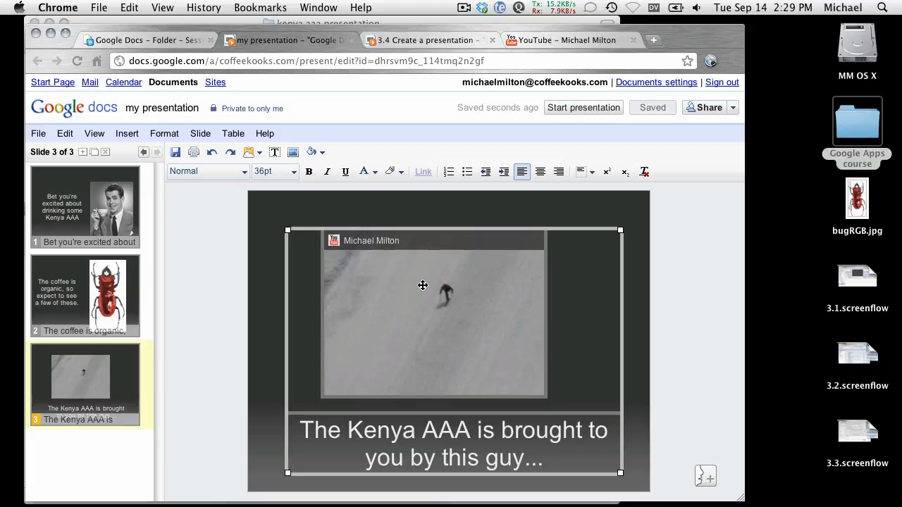
left_click(377, 221)
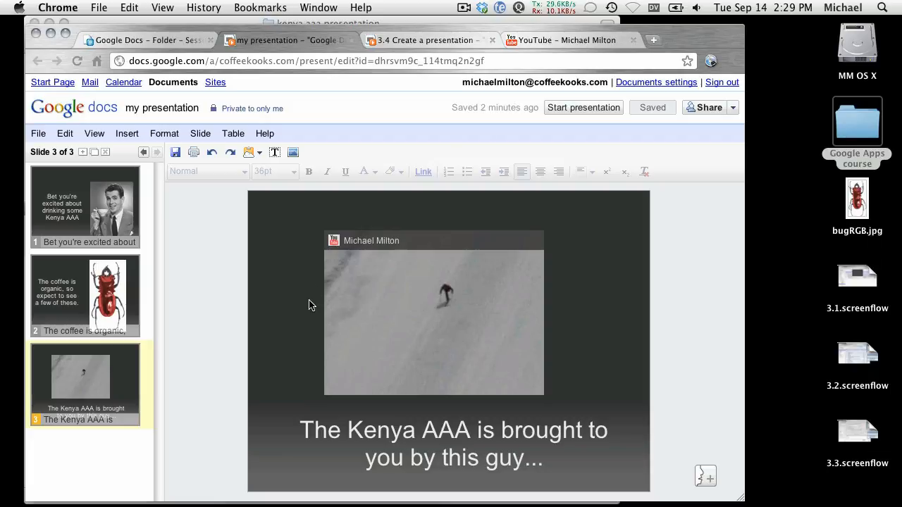
left_click(345, 303)
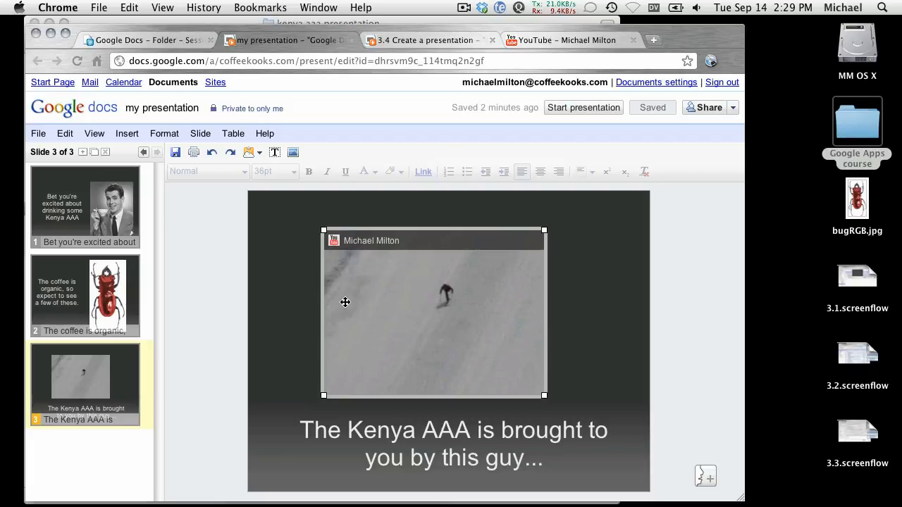
left_click(388, 434)
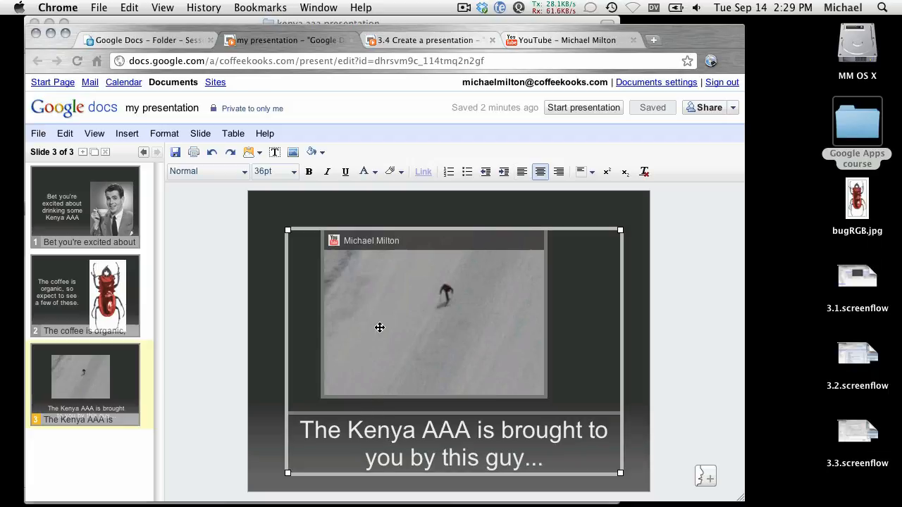
right_click(414, 270)
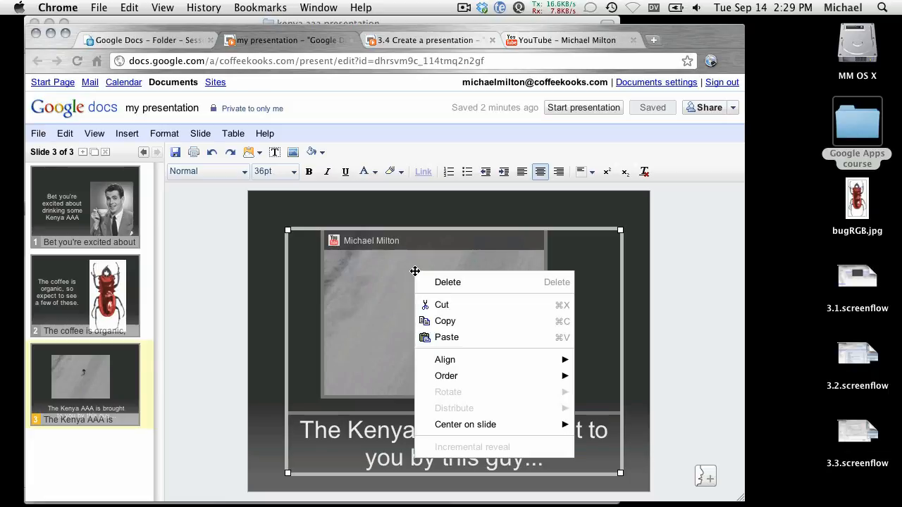
mouse_move(440, 360)
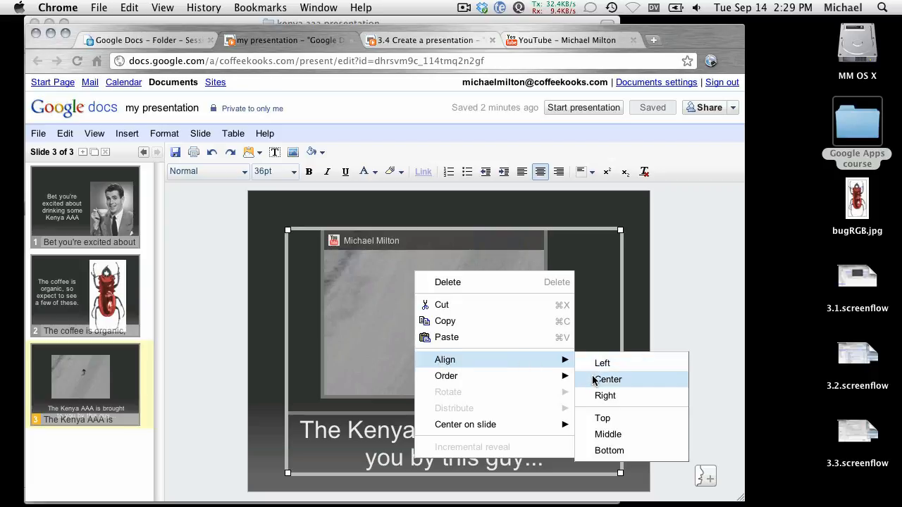
left_click(594, 381)
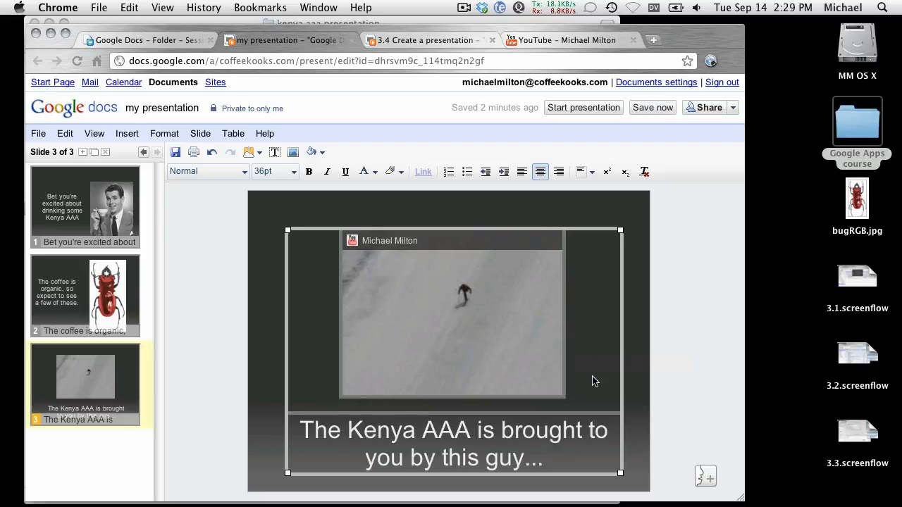
Try the Middle alignment on the selected video and caption, and deselect them
right_click(519, 324)
mouse_move(549, 231)
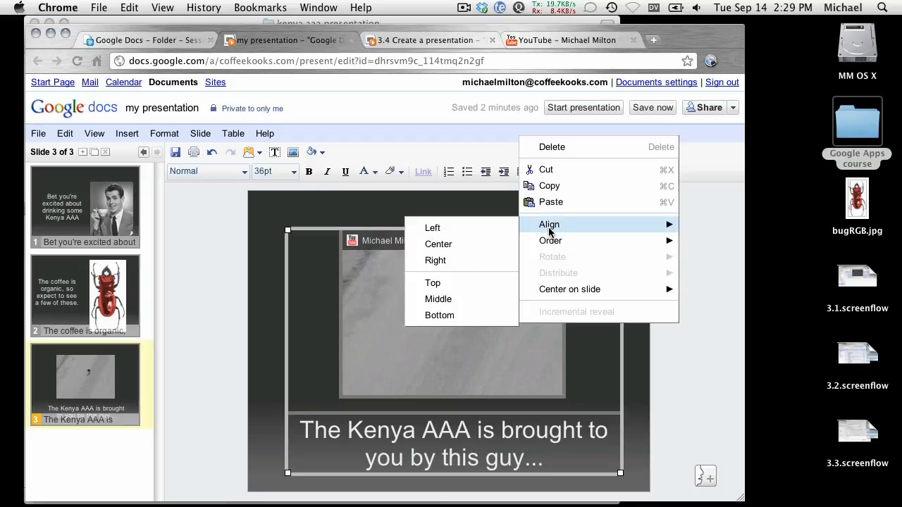
left_click(448, 305)
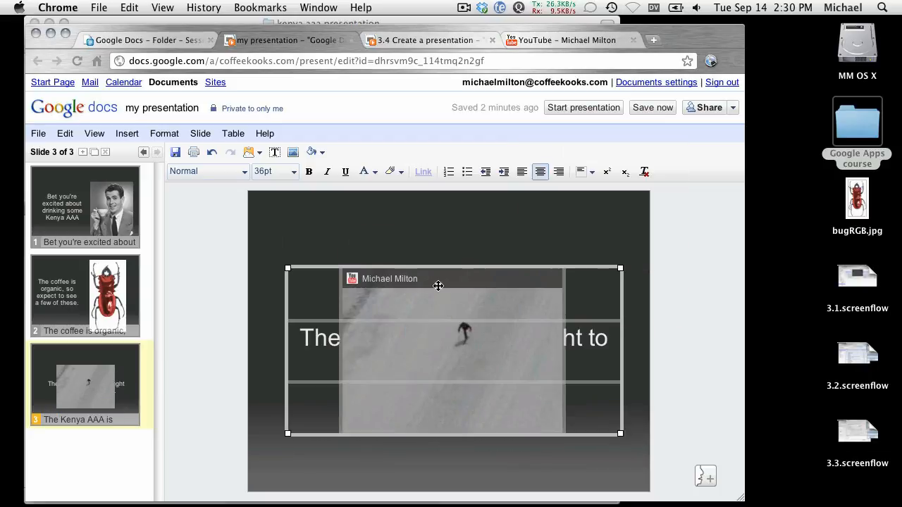
left_click(269, 292)
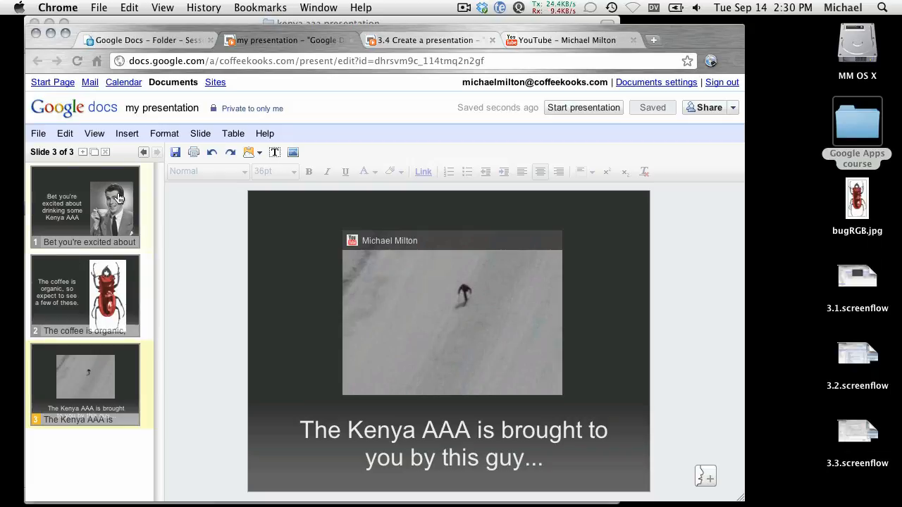
left_click(120, 140)
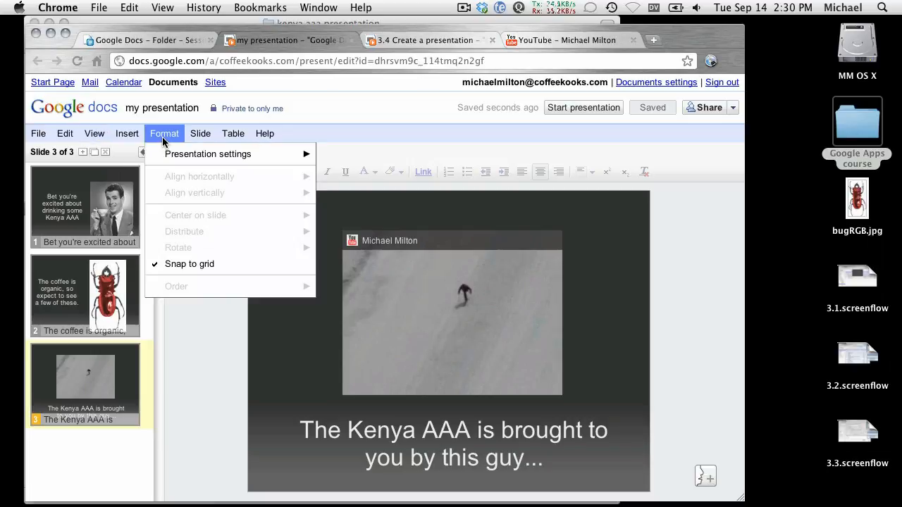
mouse_move(193, 141)
mouse_move(222, 140)
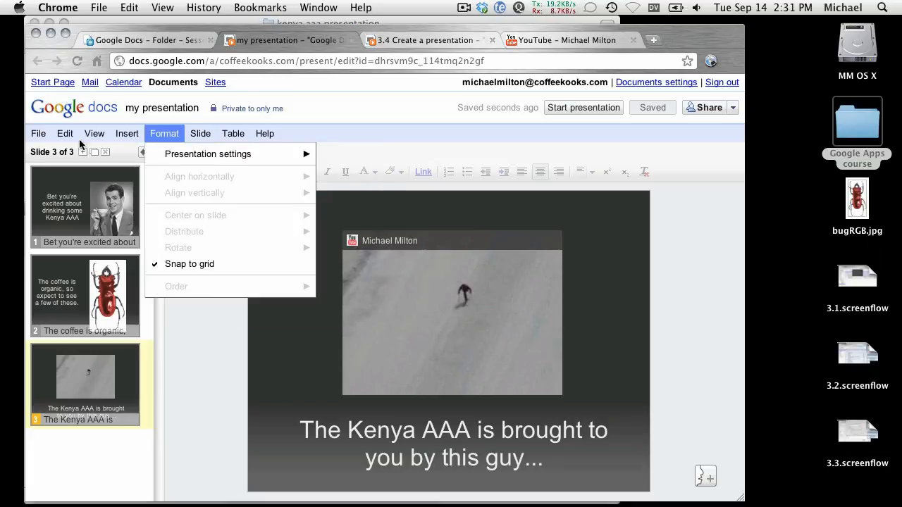
mouse_move(63, 137)
left_click(193, 294)
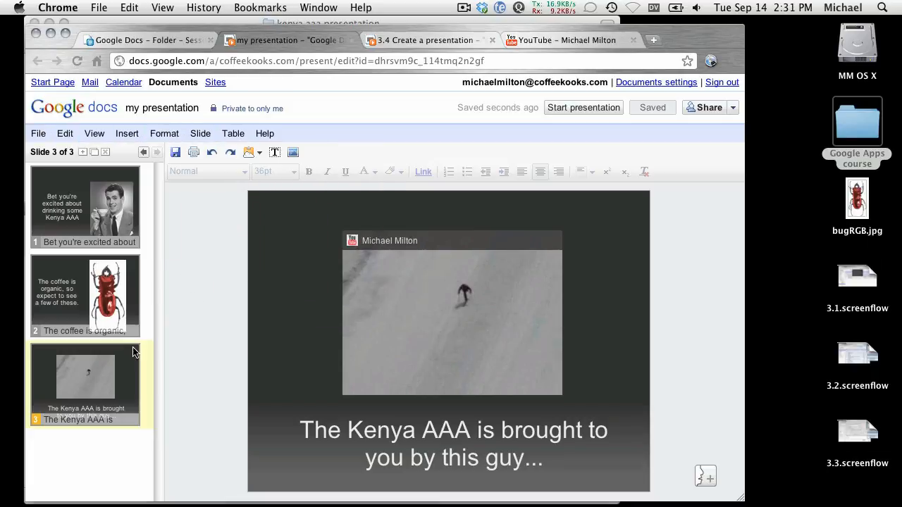
Switch to the second slide and look over the commands available for it
right_click(54, 320)
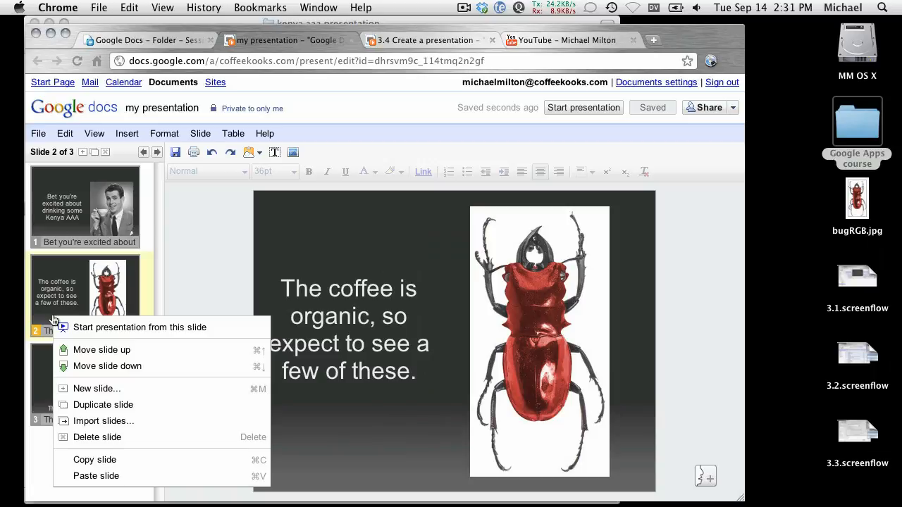
left_click(180, 282)
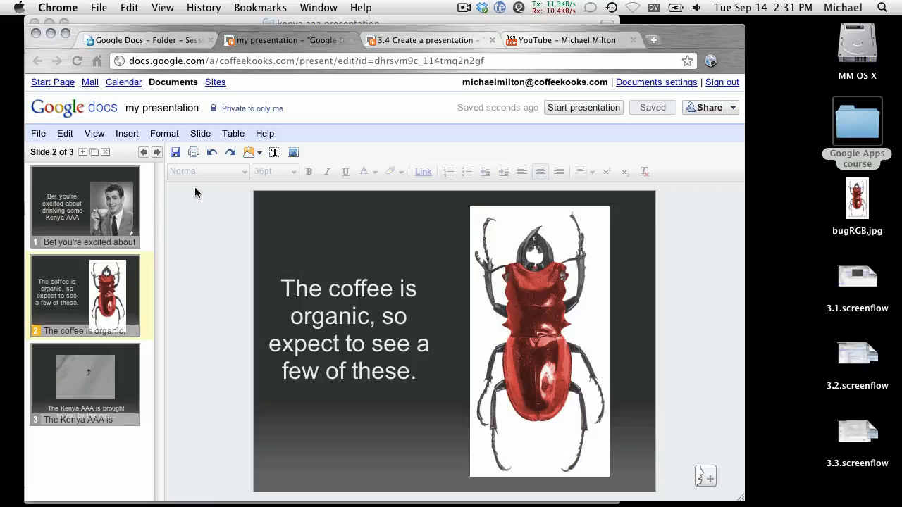
Download the presentation as a PDF file
left_click(37, 135)
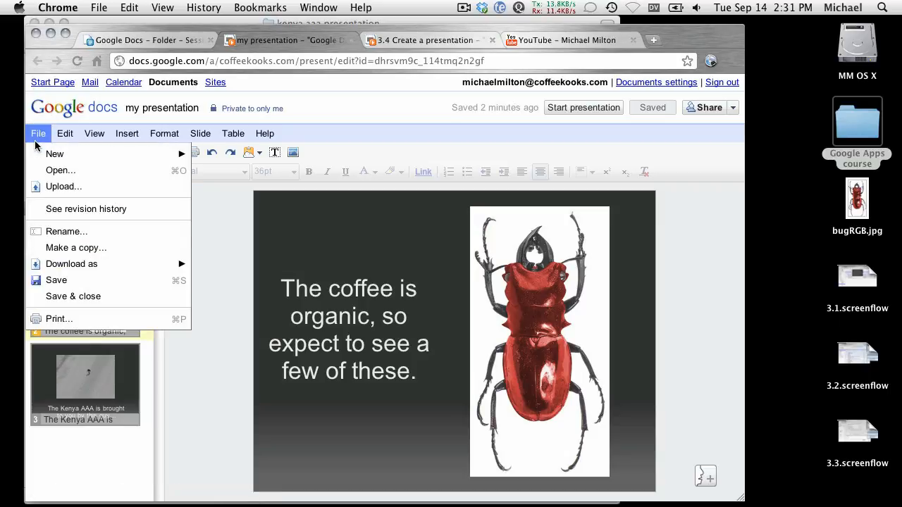
mouse_move(168, 263)
left_click(198, 269)
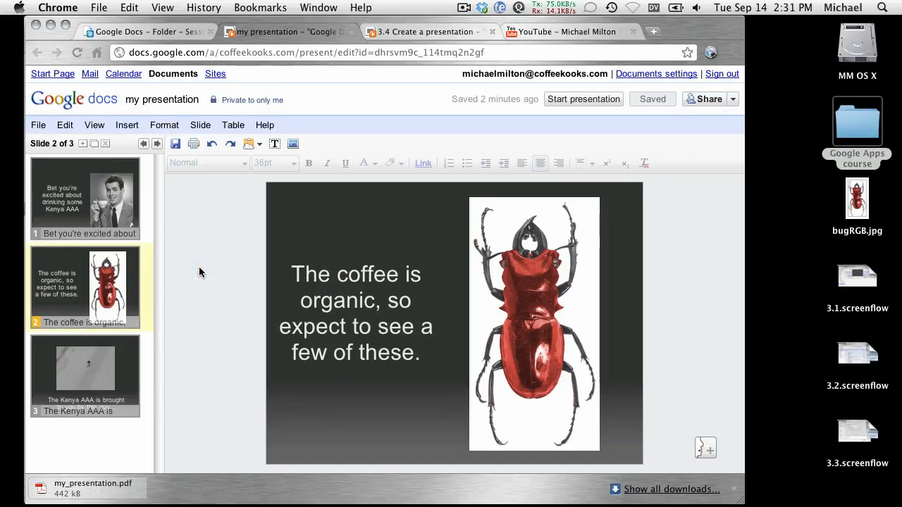
Open the downloaded my_presentation.pdf in Adobe Reader, go to page 3 and follow the video image's link
left_click(41, 490)
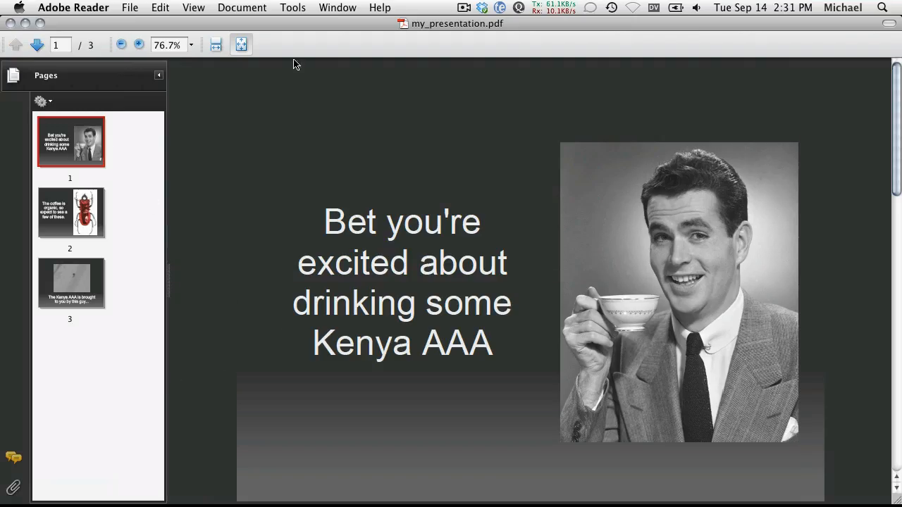
left_click(74, 273)
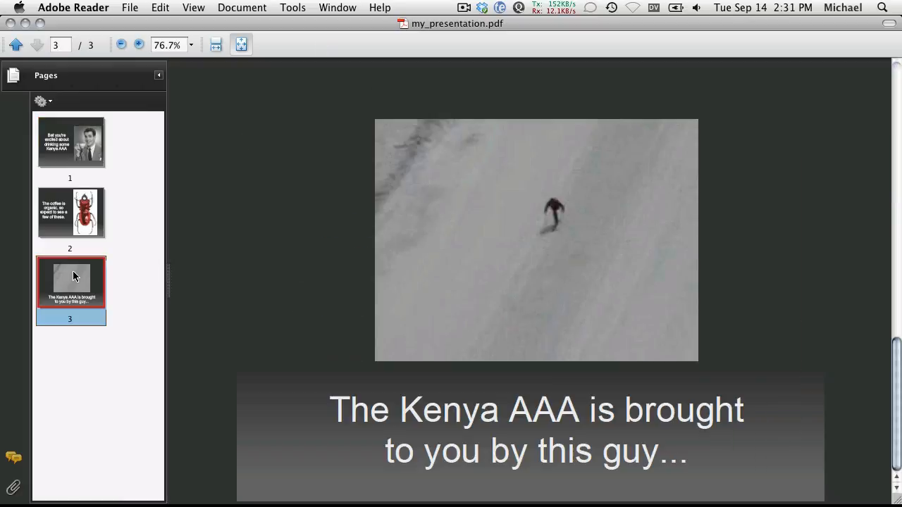
left_click(561, 313)
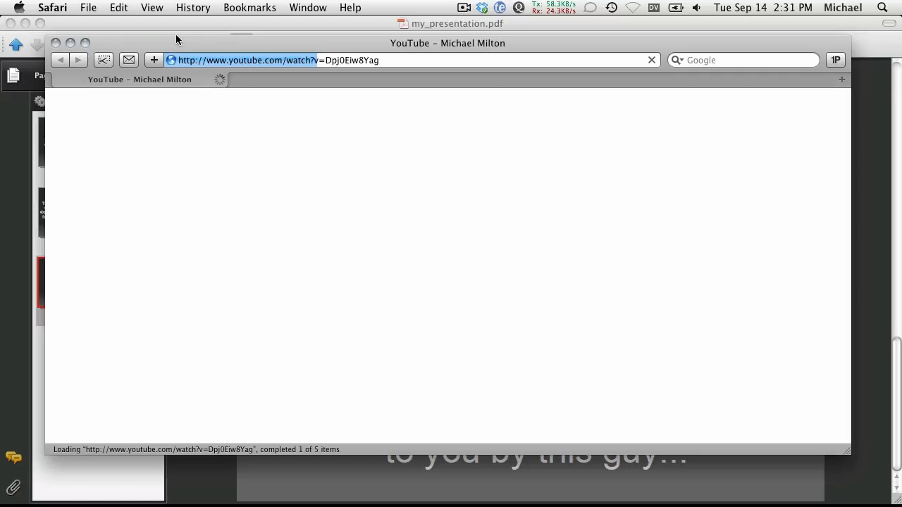
Close the YouTube page and my_presentation.pdf, and return to the presentation in Chrome
key("super+w")
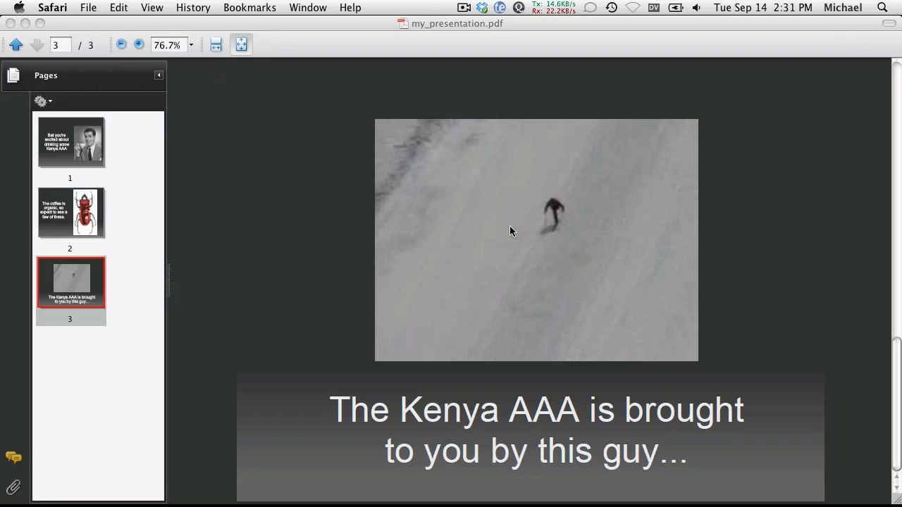
left_click(10, 24)
left_click(89, 216)
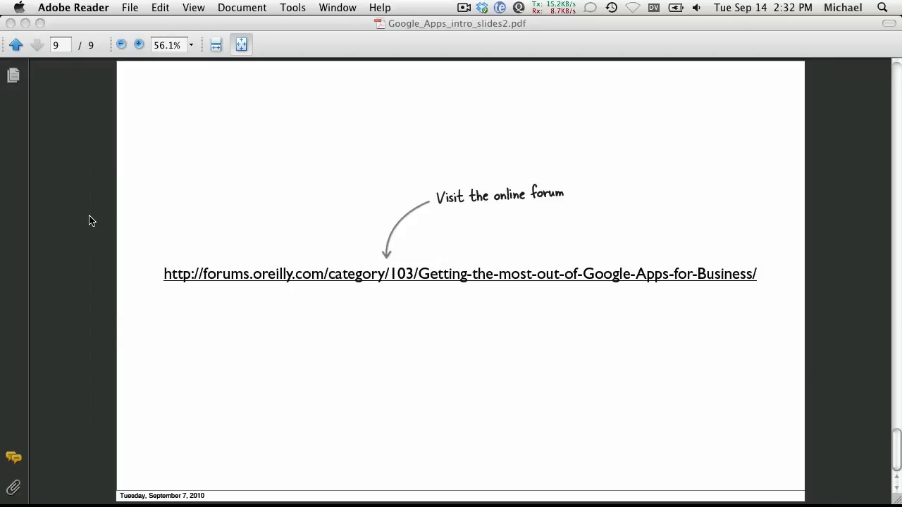
key("super+q")
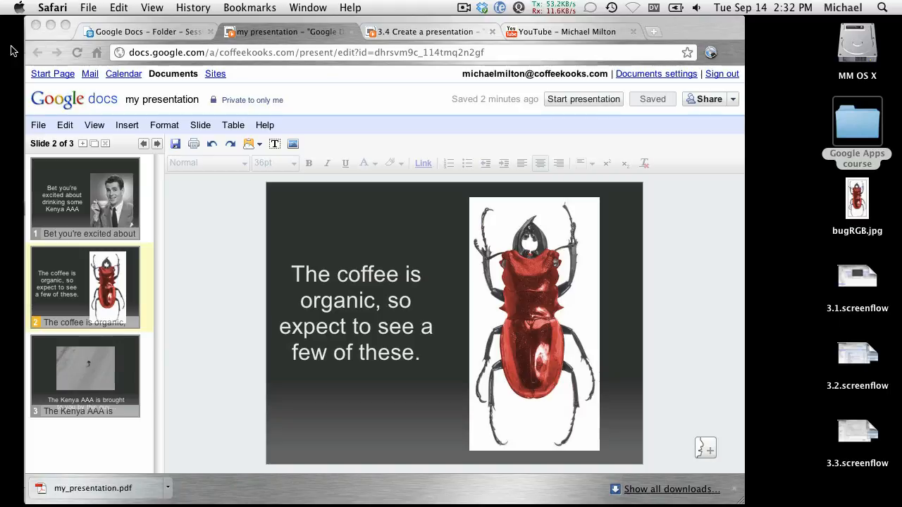
left_click(33, 129)
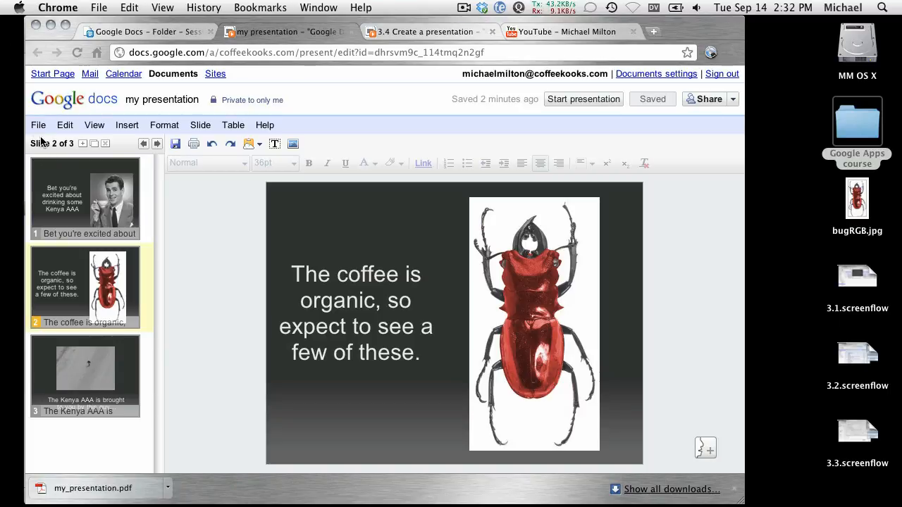
Download another PDF copy of the presentation
left_click(39, 126)
mouse_move(123, 260)
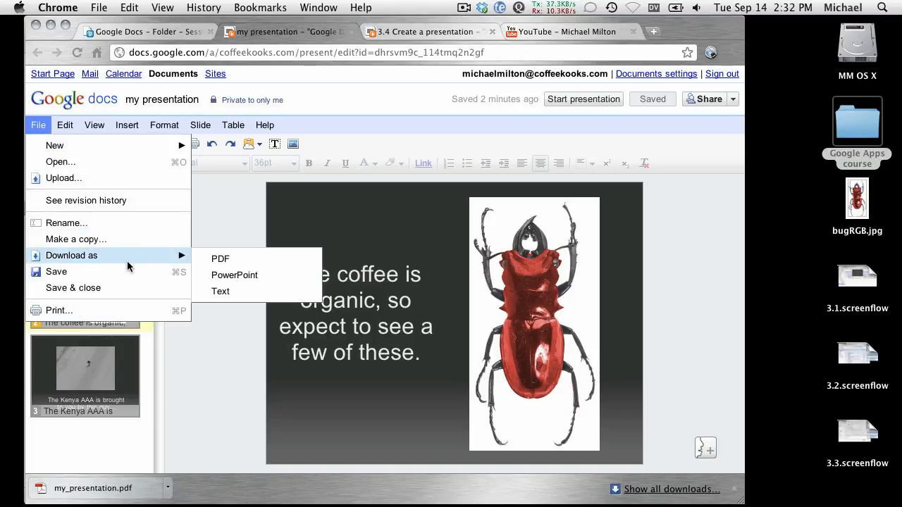
left_click(217, 259)
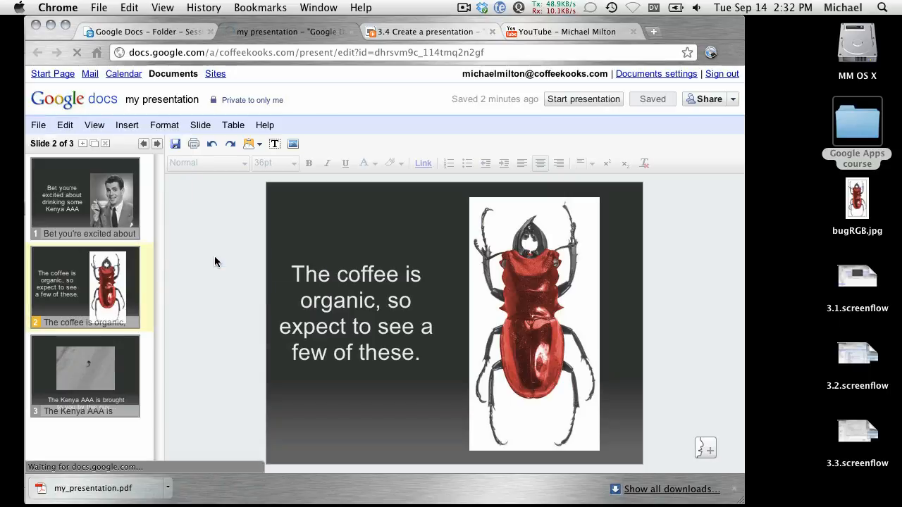
Open the downloaded my_presentation (1).pdf in Adobe Reader, go to page 3 and follow the video image's link
left_click(59, 491)
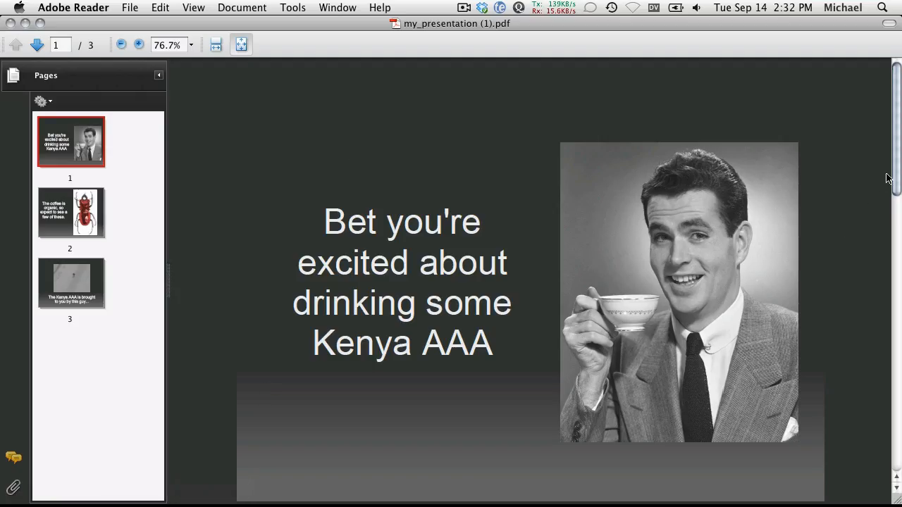
left_click_drag(894, 179, 899, 421)
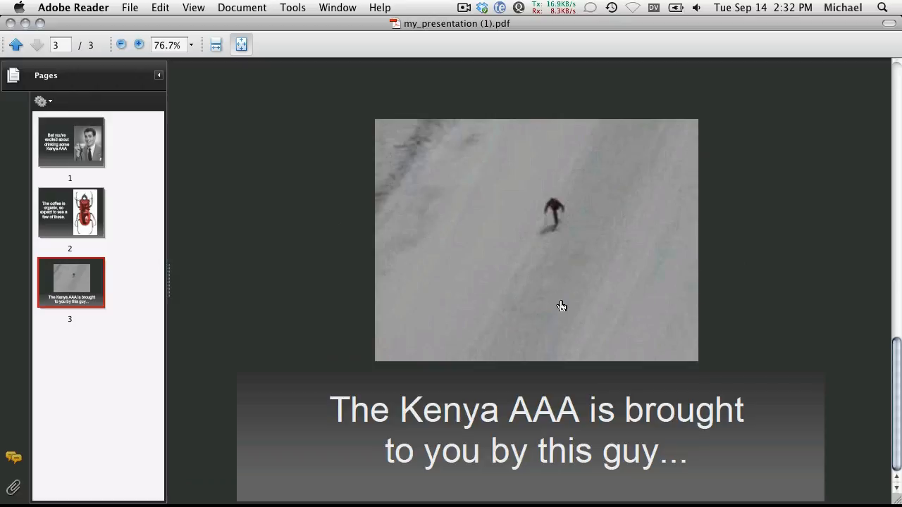
left_click(450, 253)
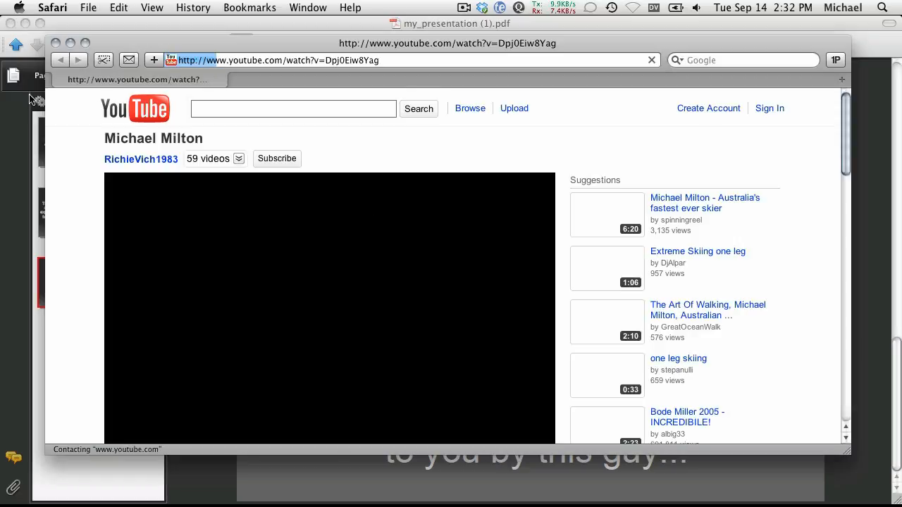
Close the linked video page and the open PDF documents, and switch back to the Google Docs presentation in Chrome
left_click_drag(52, 49, 54, 68)
left_click(57, 63)
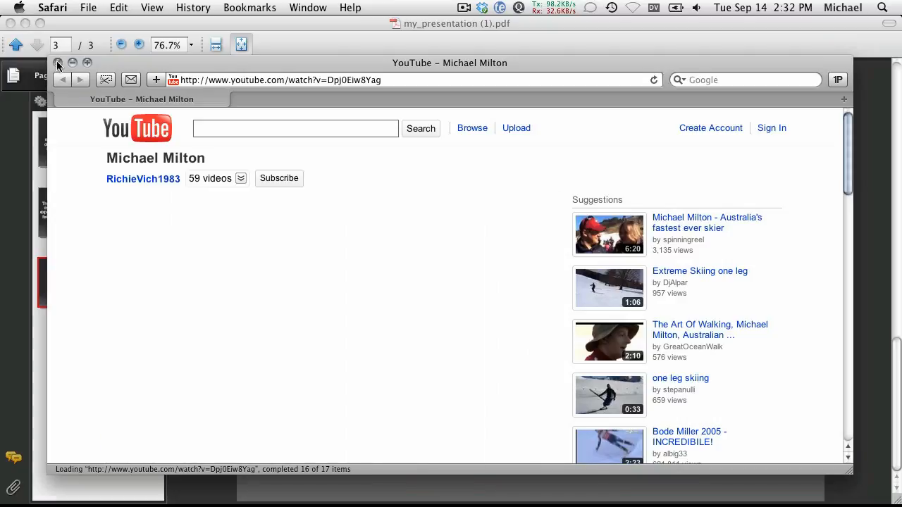
key("super+w")
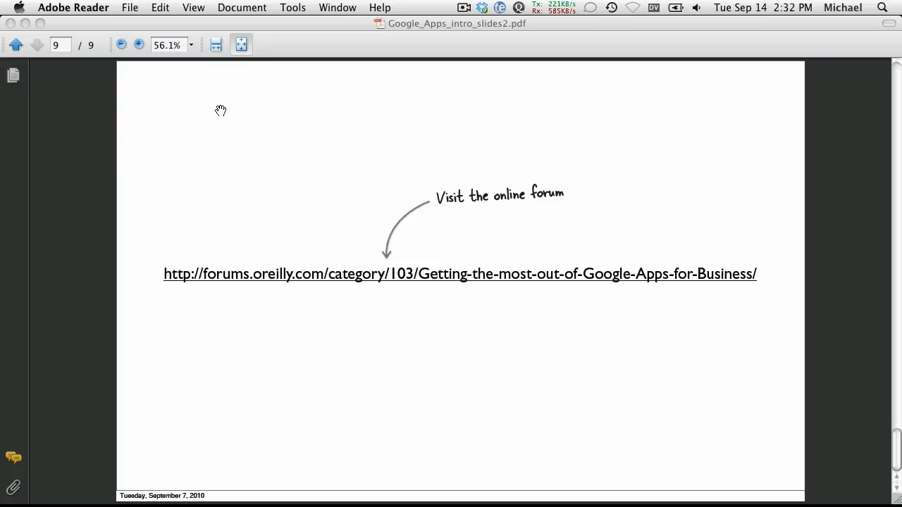
key("super+w")
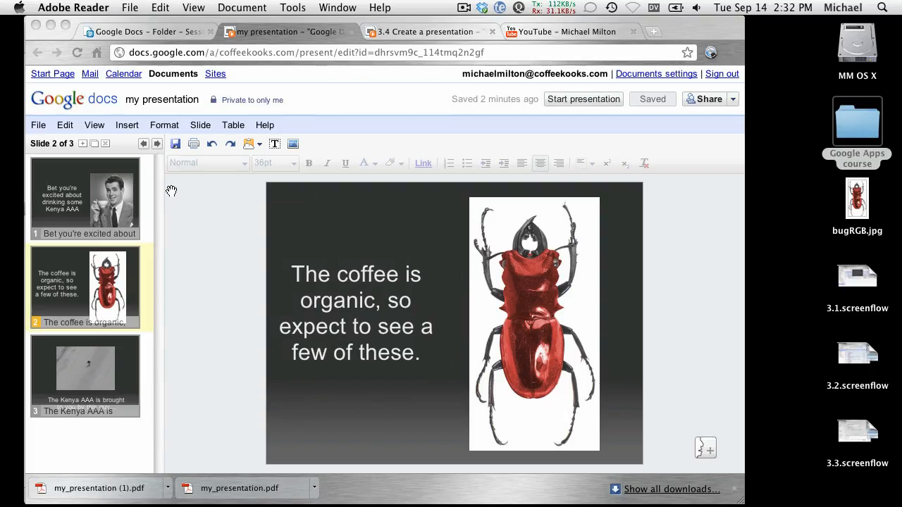
left_click(351, 242)
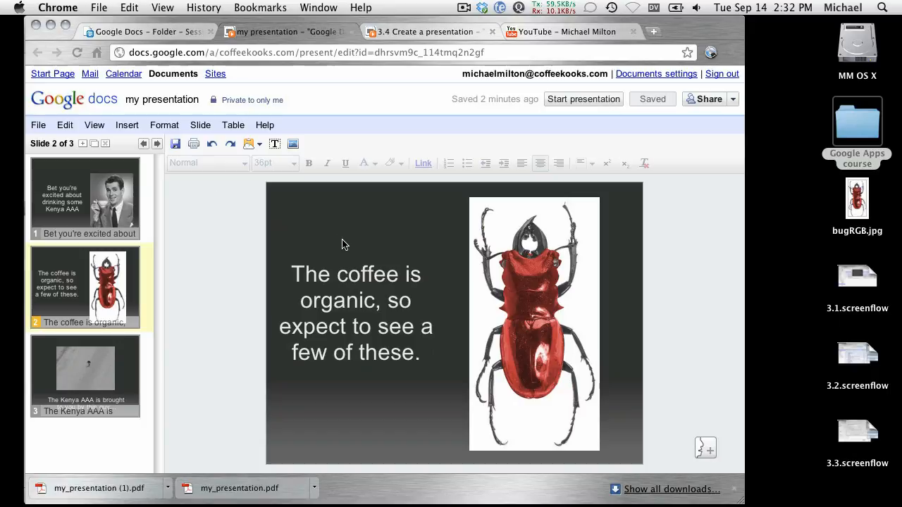
Download the presentation as a PowerPoint file
left_click(39, 126)
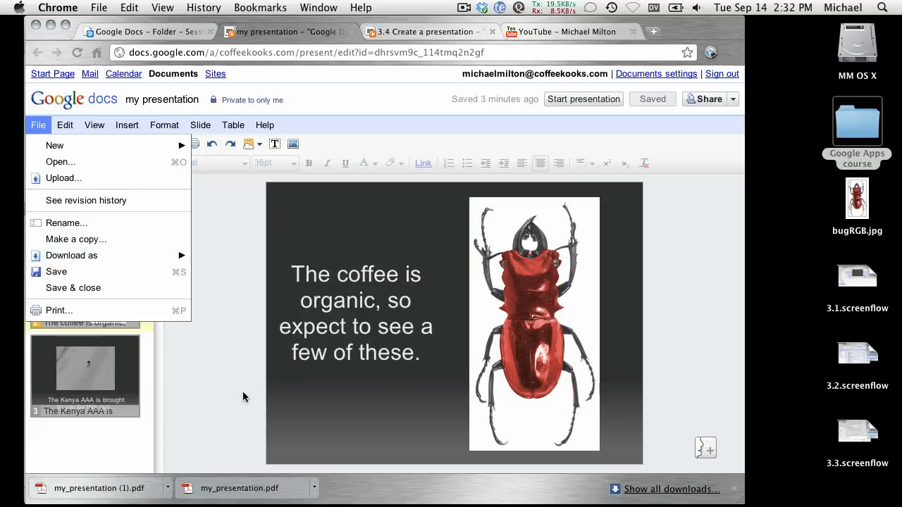
mouse_move(134, 260)
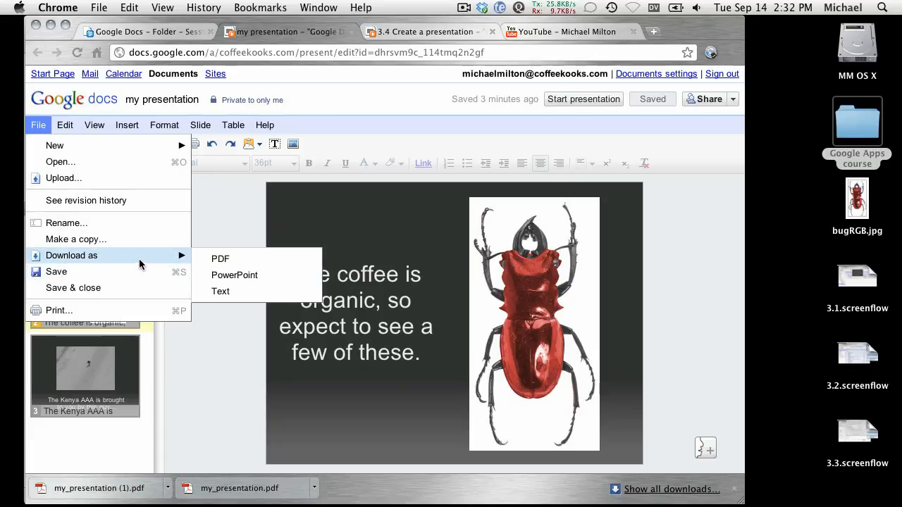
left_click(224, 278)
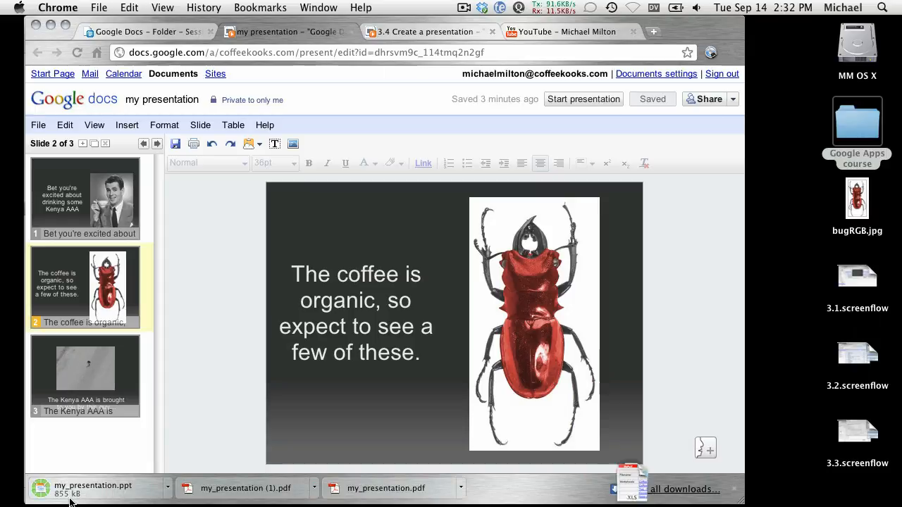
Open the downloaded my_presentation.ppt in Microsoft PowerPoint
left_click(83, 490)
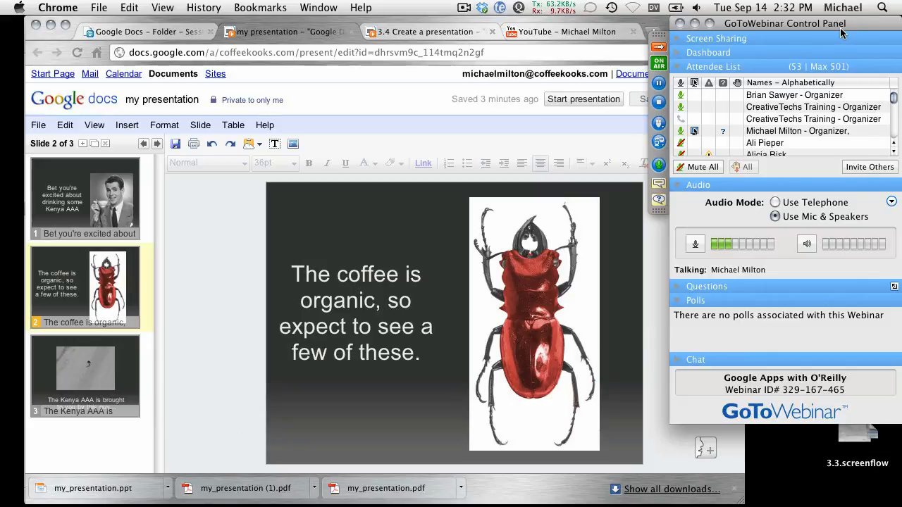
mouse_move(534, 487)
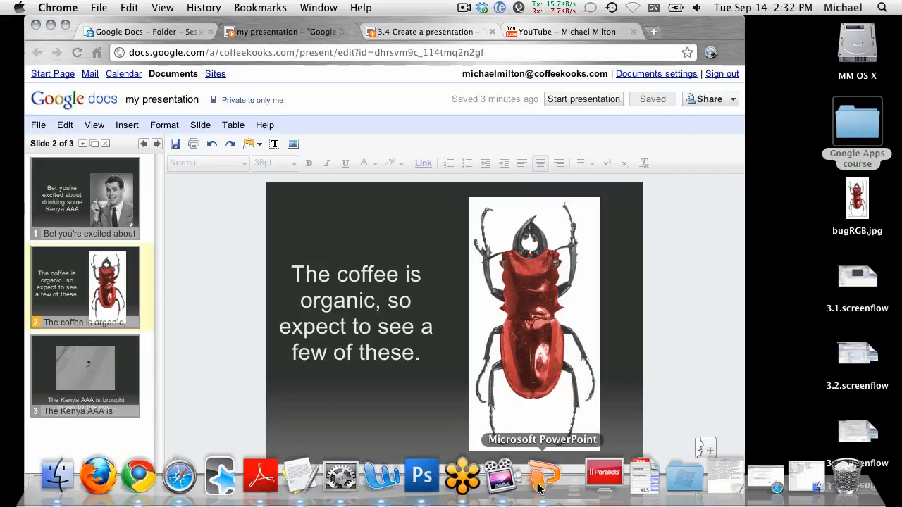